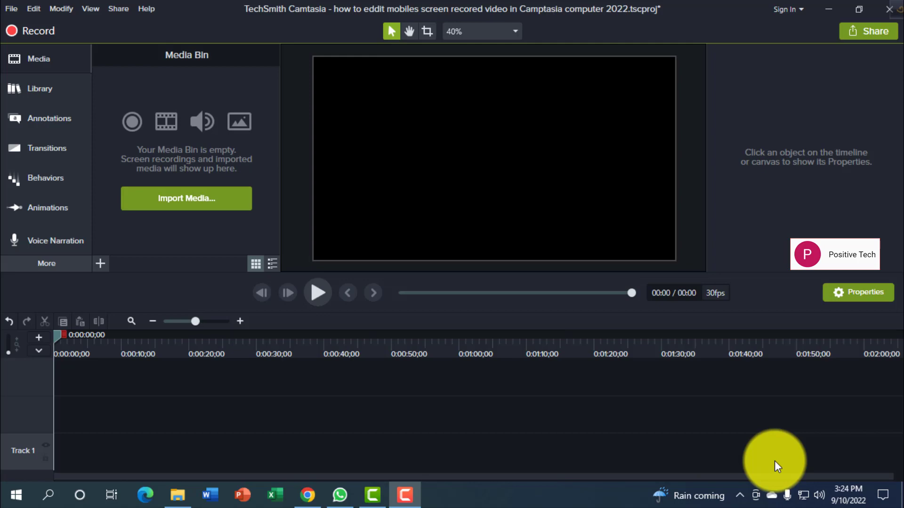
- Import the video "how to share skill and earn money" from the Downloads folder into the media bin
left_click(183, 200)
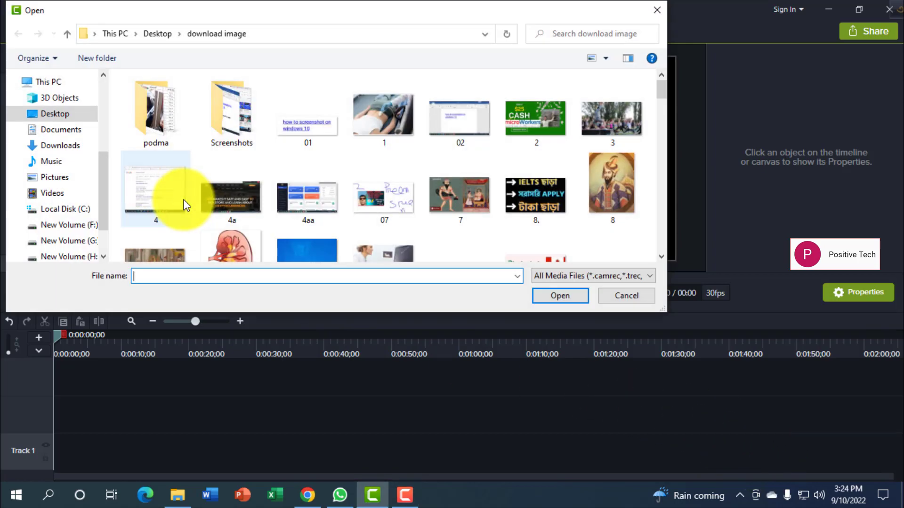
left_click(64, 145)
left_click(196, 128)
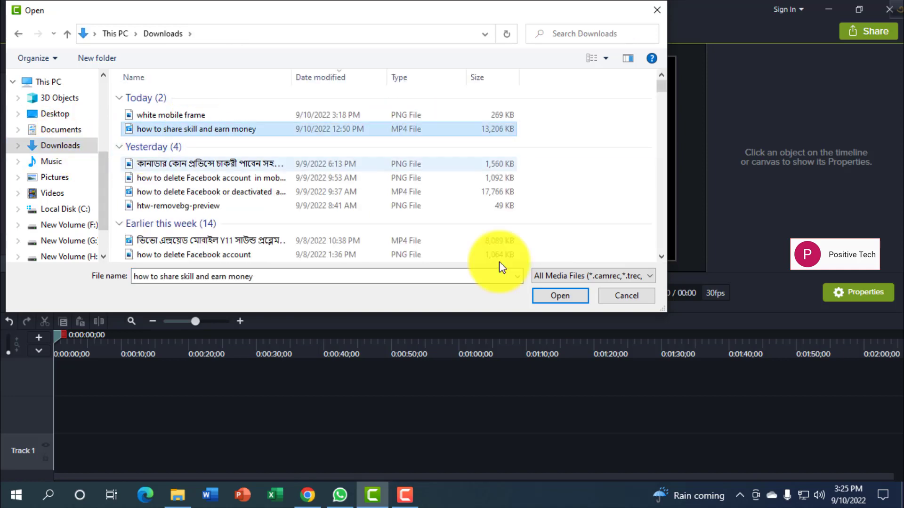
left_click(561, 295)
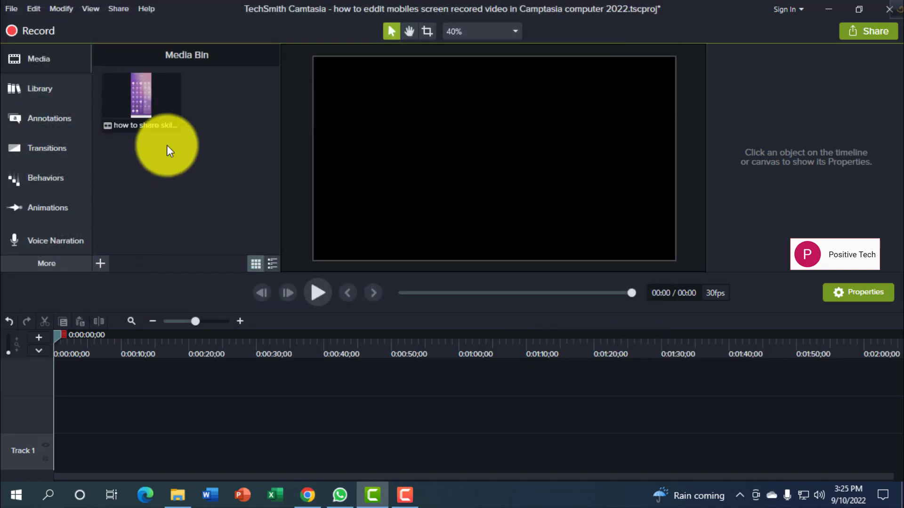
- Import the "white mobile frame" PNG image from the Downloads folder into the media bin
left_click(101, 262)
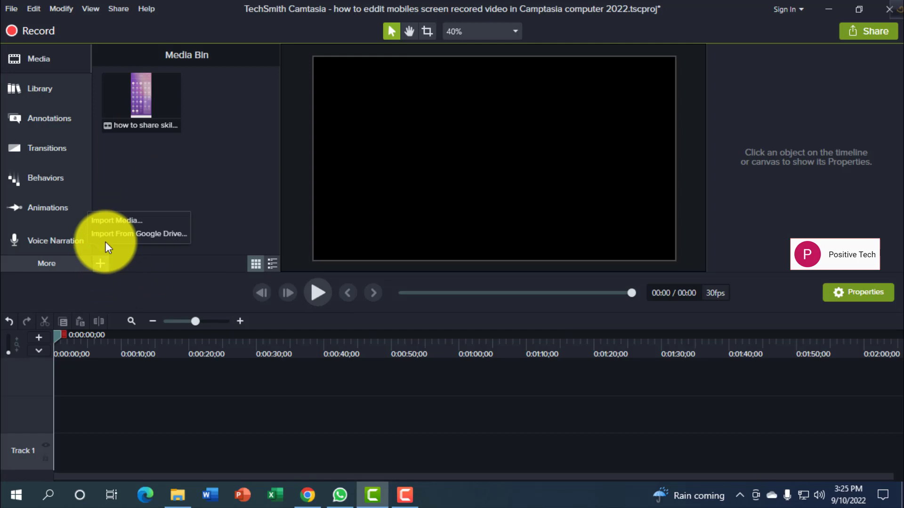
left_click(111, 219)
left_click(162, 115)
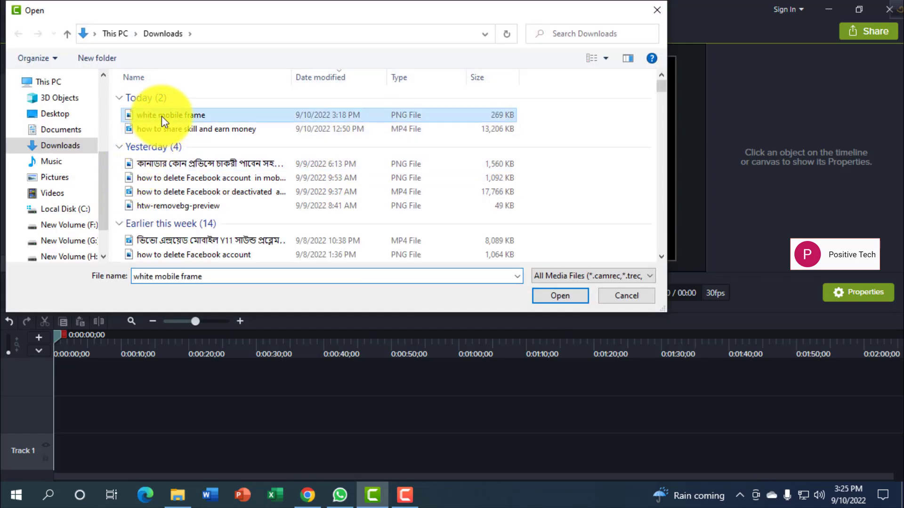
left_click(556, 296)
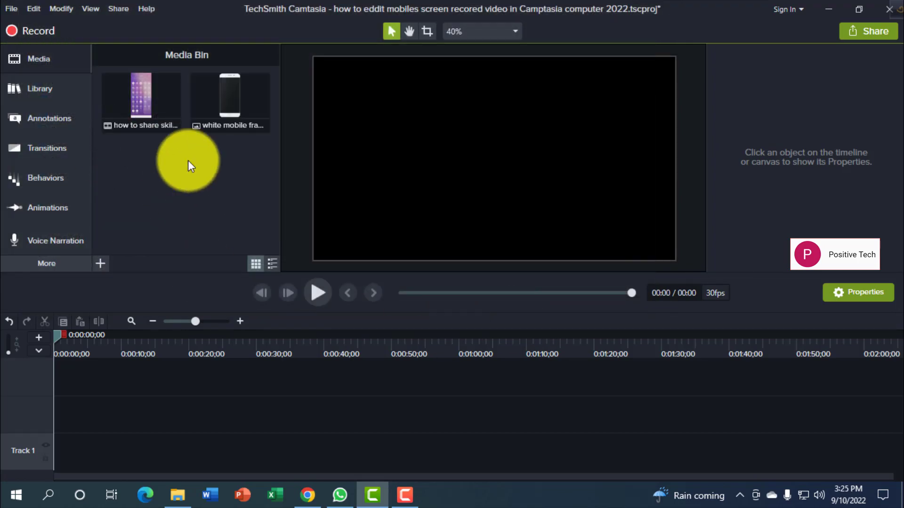
- Import the image "78 bochor por 1" from the "download image" folder on the Desktop into the media bin
left_click(105, 260)
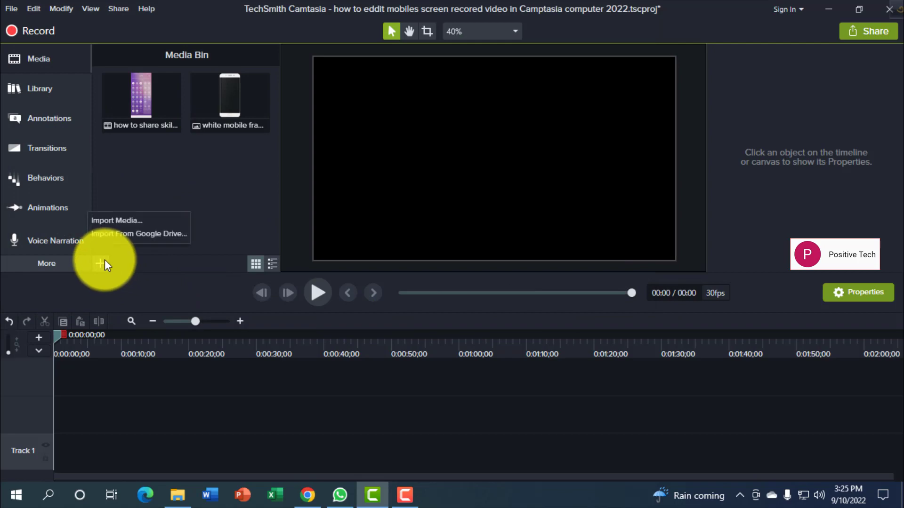
left_click(111, 217)
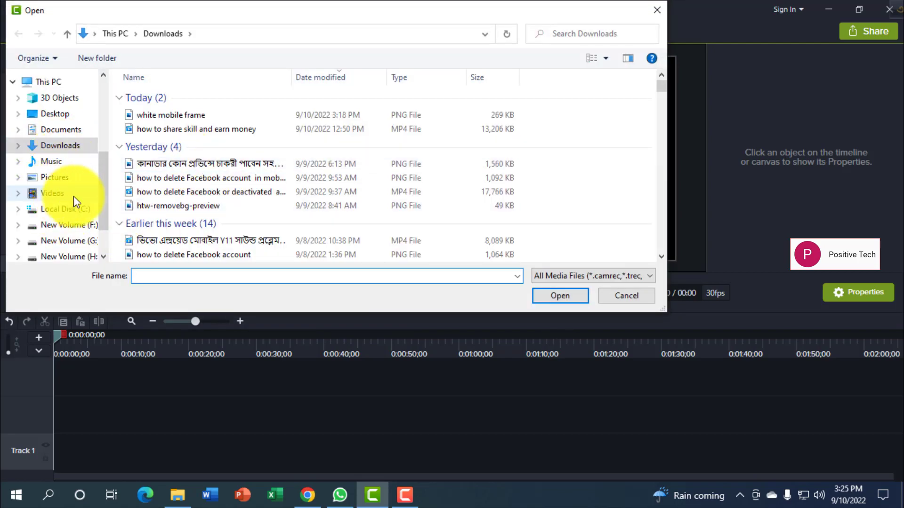
left_click(42, 114)
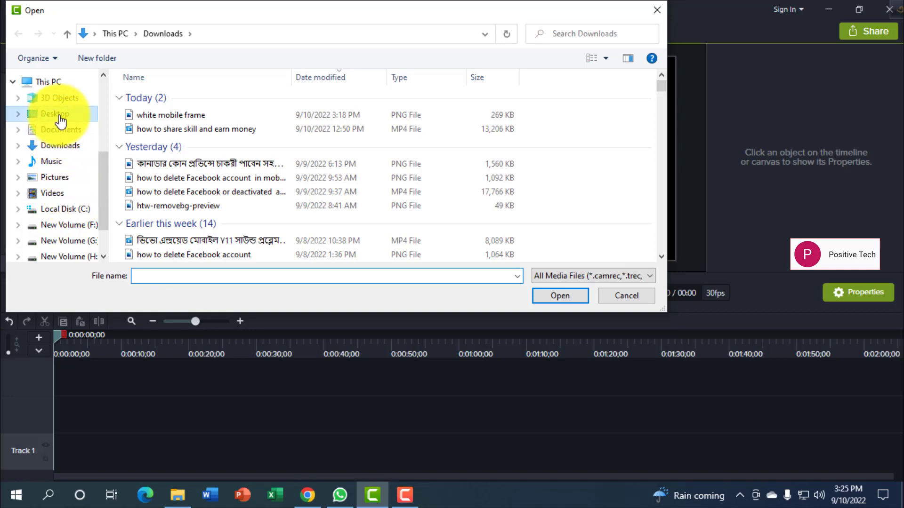
double_click(432, 158)
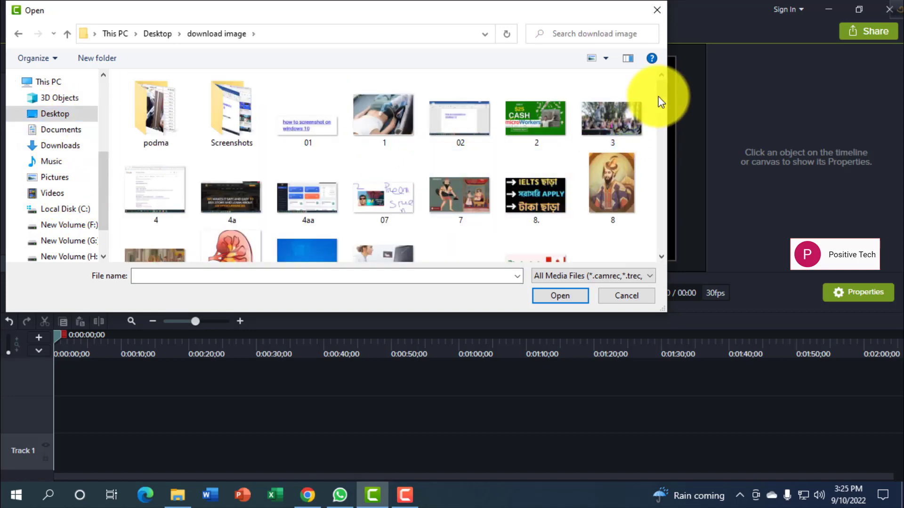
scroll(662, 95, "down", 3)
left_click_drag(663, 98, 665, 101)
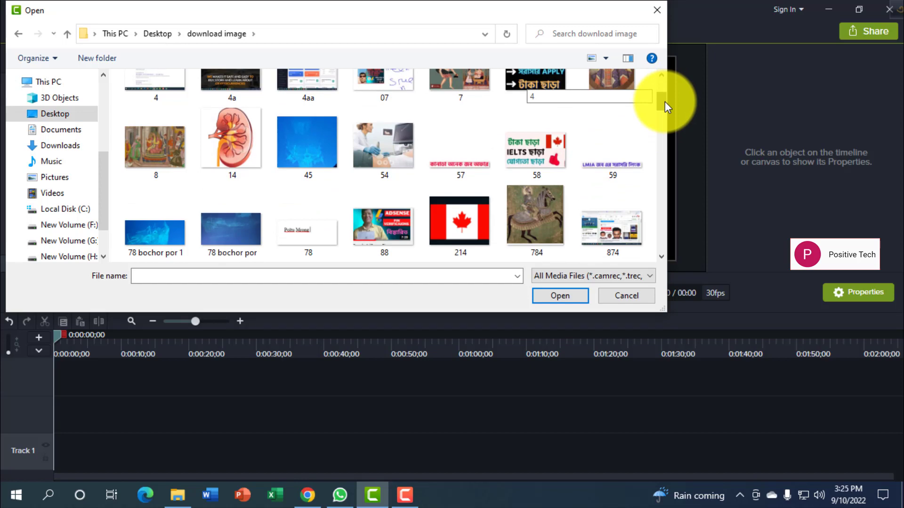
left_click(180, 241)
left_click(286, 149)
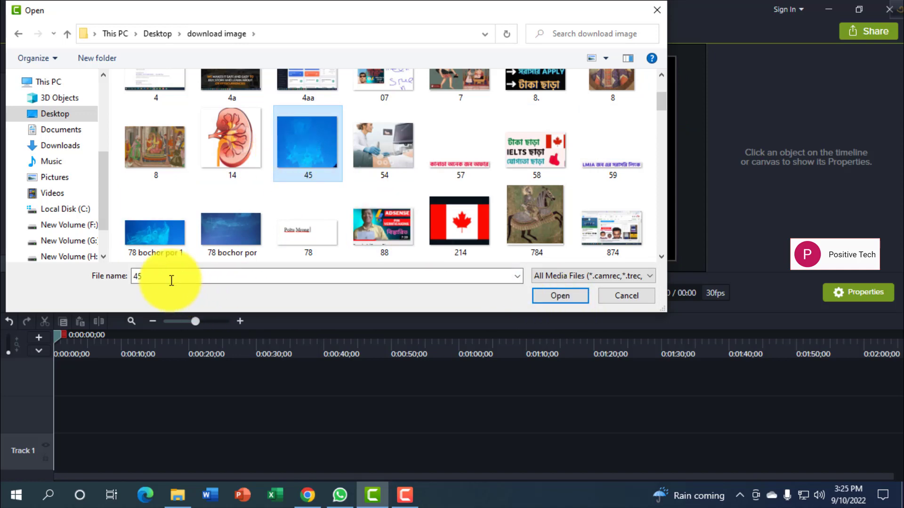
left_click(156, 248)
left_click(565, 300)
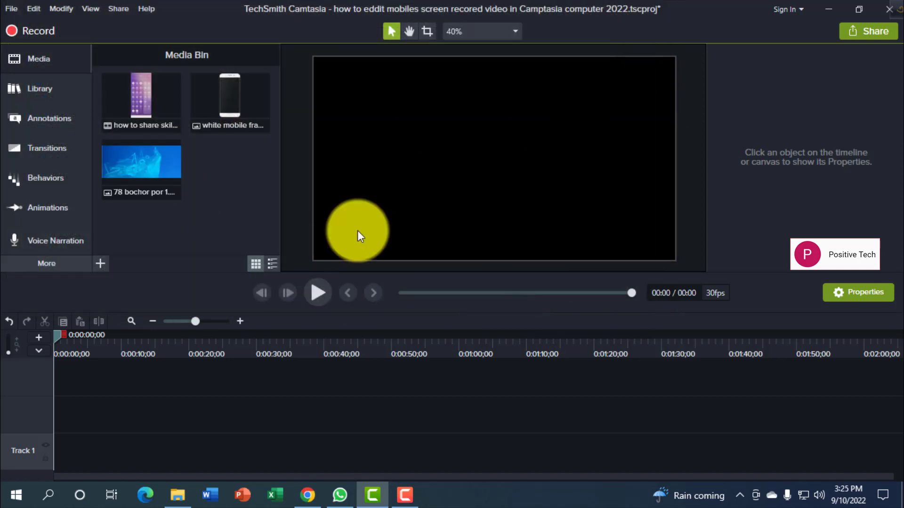
- Place the "78 bochor por 1" image on Track 3 at the start of the timeline and return the playhead to 0:00:00;00
left_click(141, 167)
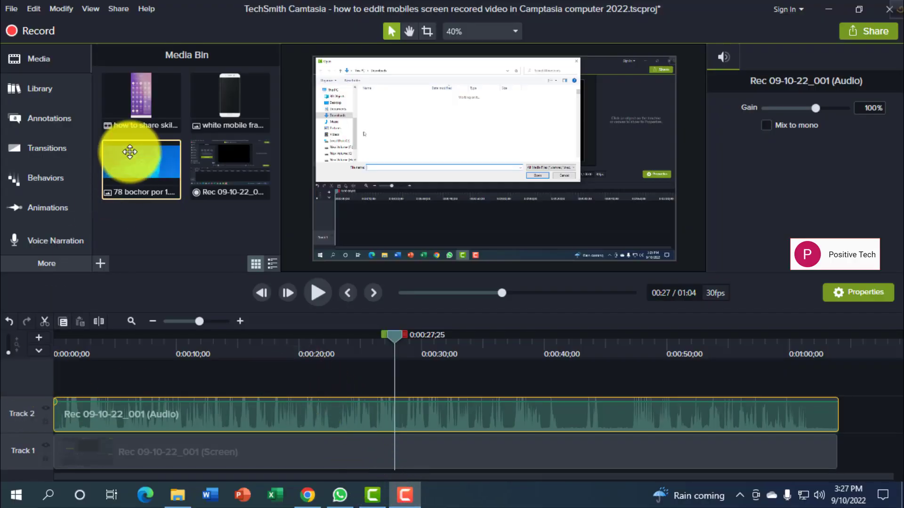
left_click(171, 101, "ctrl")
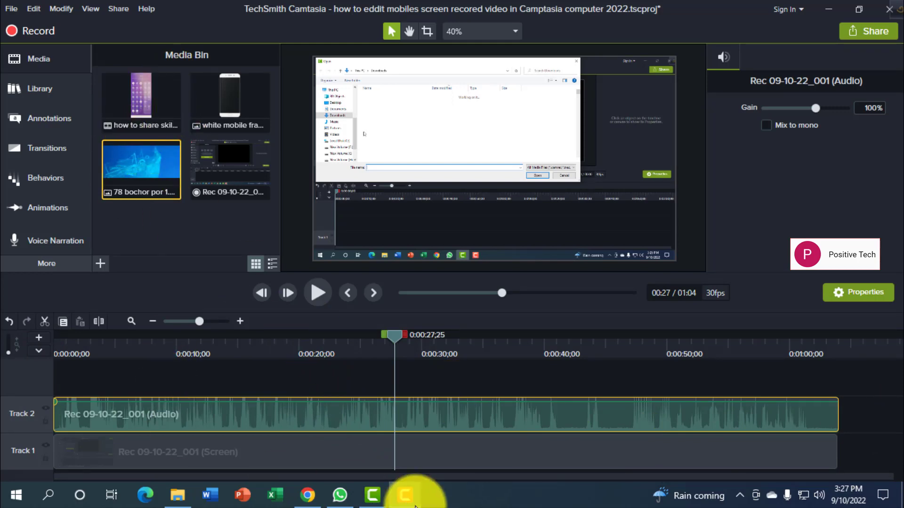
left_click_drag(158, 183, 403, 417)
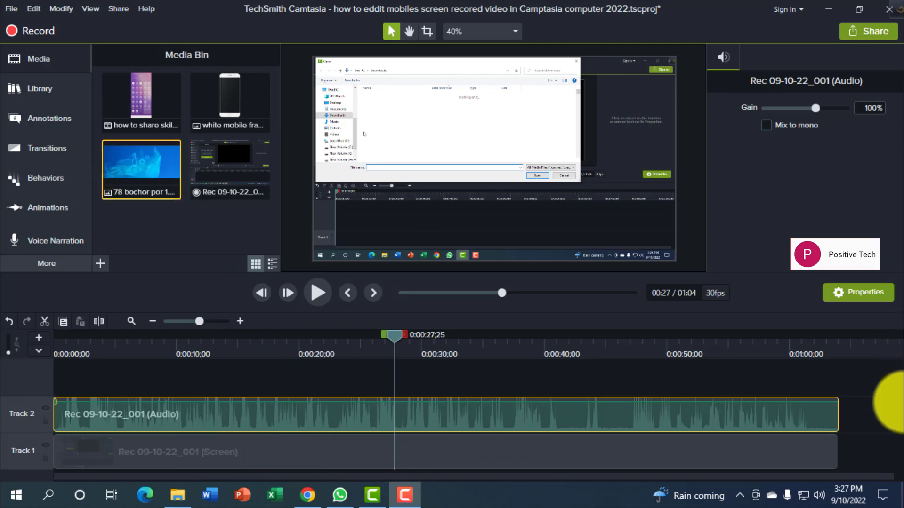
left_click(888, 398)
left_click_drag(141, 193, 28, 400)
left_click_drag(389, 336, 9, 396)
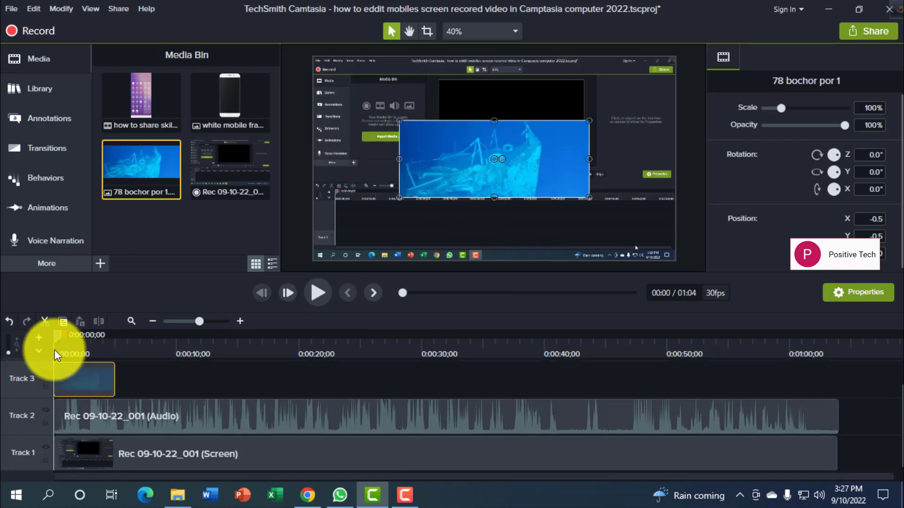
left_click_drag(58, 335, 2, 409)
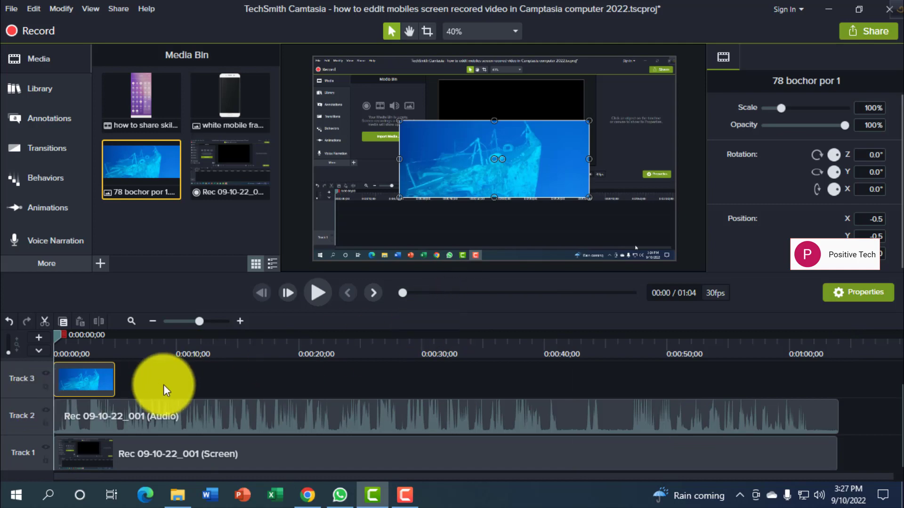
- Lengthen the "78 bochor por 1" clip on Track 3 to about 37 seconds and centre the image on the canvas at position 0, 0
left_click_drag(113, 380, 503, 389)
left_click_drag(55, 335, 256, 365)
left_click_drag(508, 151, 511, 147)
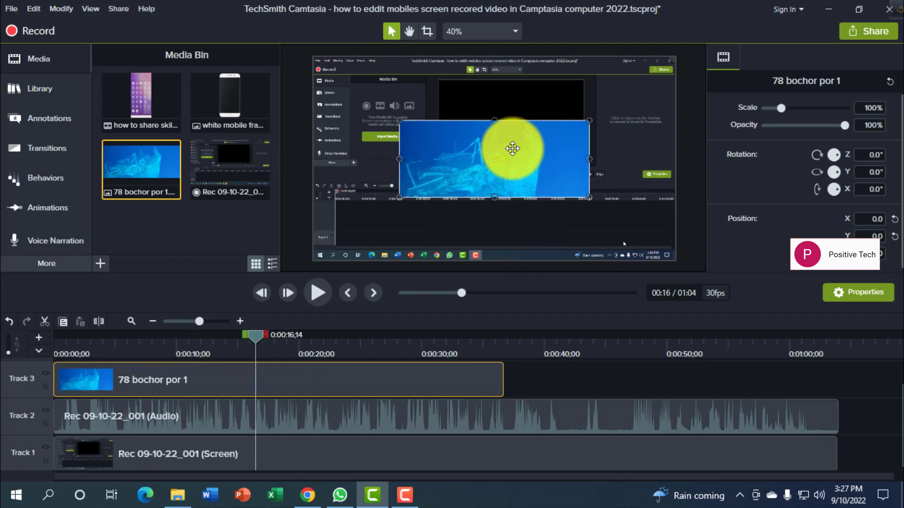
- Set the project's canvas dimensions to 1080p HD (1920x1080) and apply the settings
left_click(516, 32)
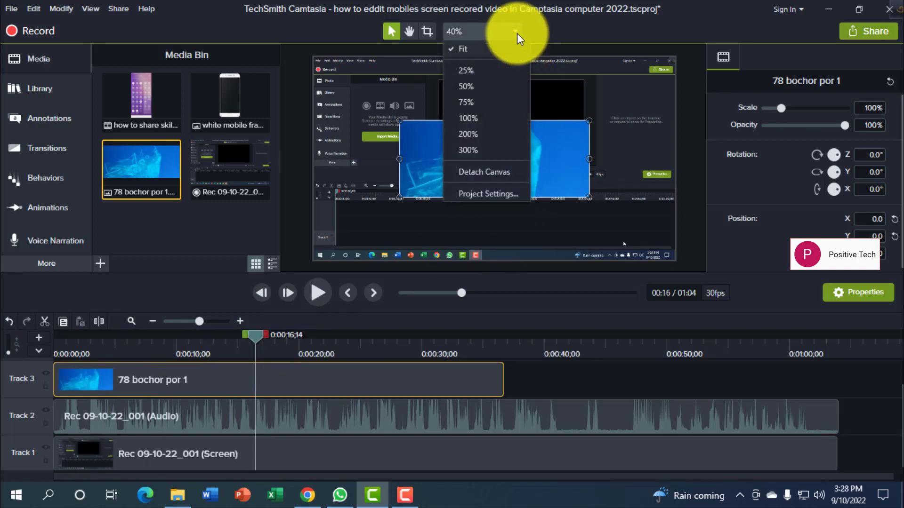
left_click(484, 193)
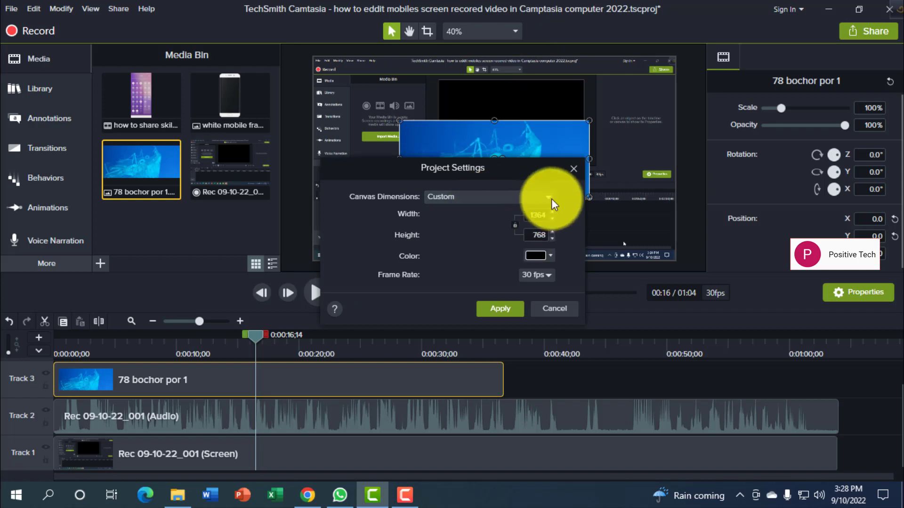
left_click(549, 197)
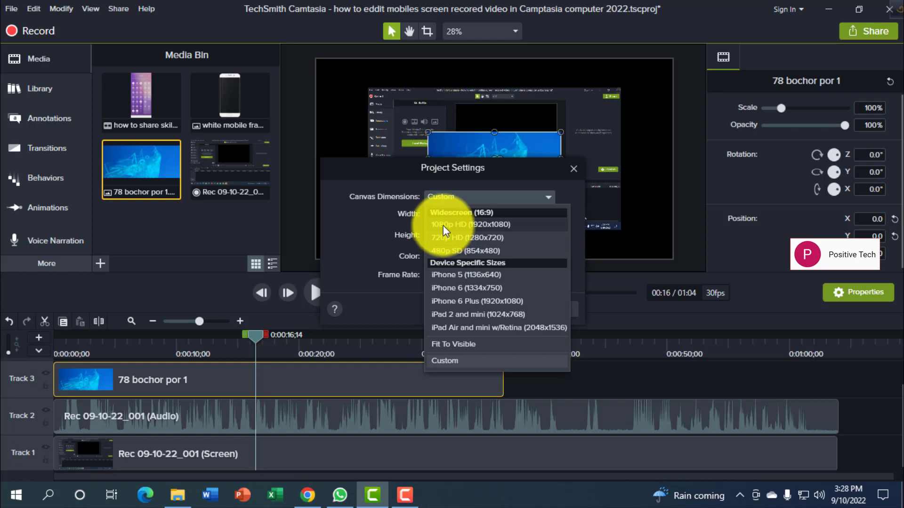
left_click(443, 225)
left_click(498, 309)
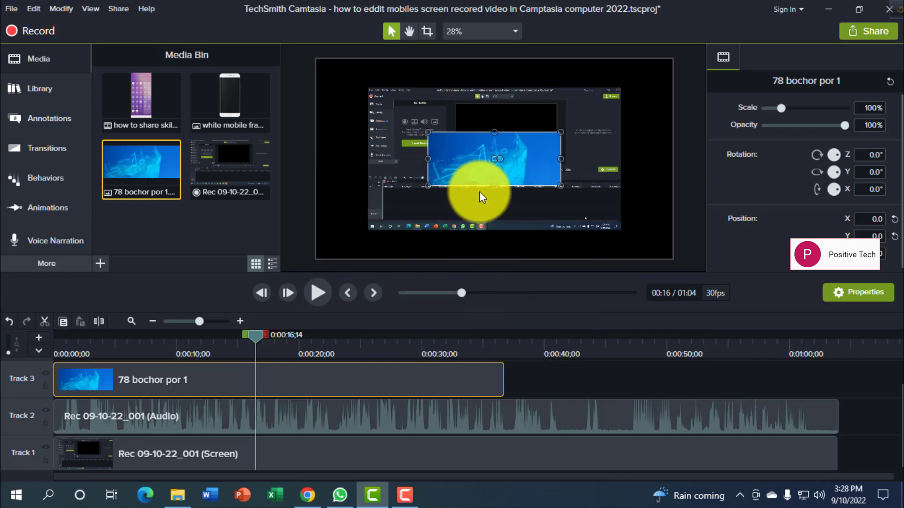
- Enlarge the "78 bochor por 1" image to about 371% so it fills the canvas, and set its opacity to 89%
left_click_drag(494, 187, 494, 252)
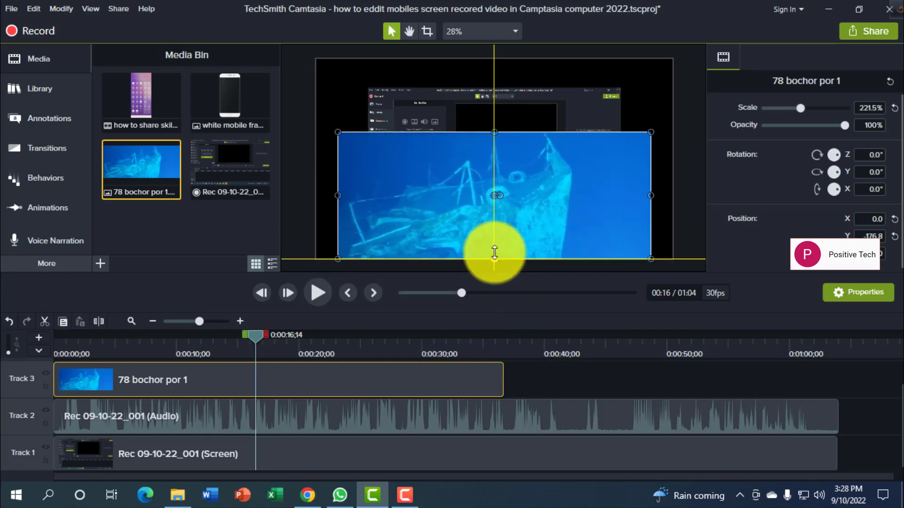
left_click_drag(494, 132, 496, 60)
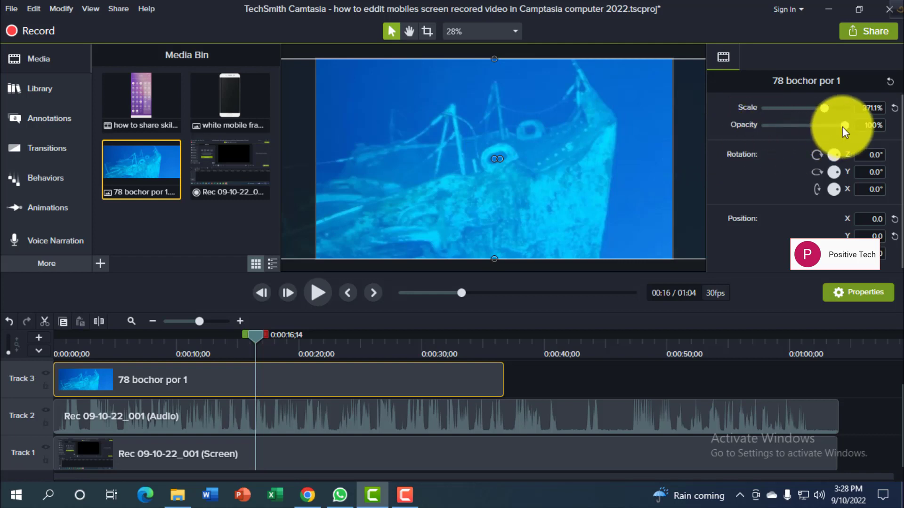
left_click_drag(844, 126, 835, 128)
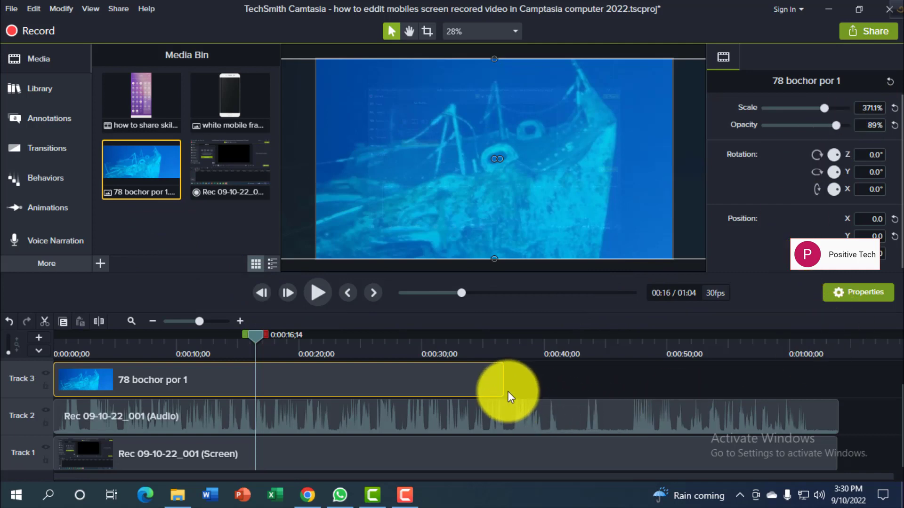
- Extend the "78 bochor por 1" clip on Track 3 to about 1:05, slightly past the end of the recording
left_click_drag(503, 385, 836, 390)
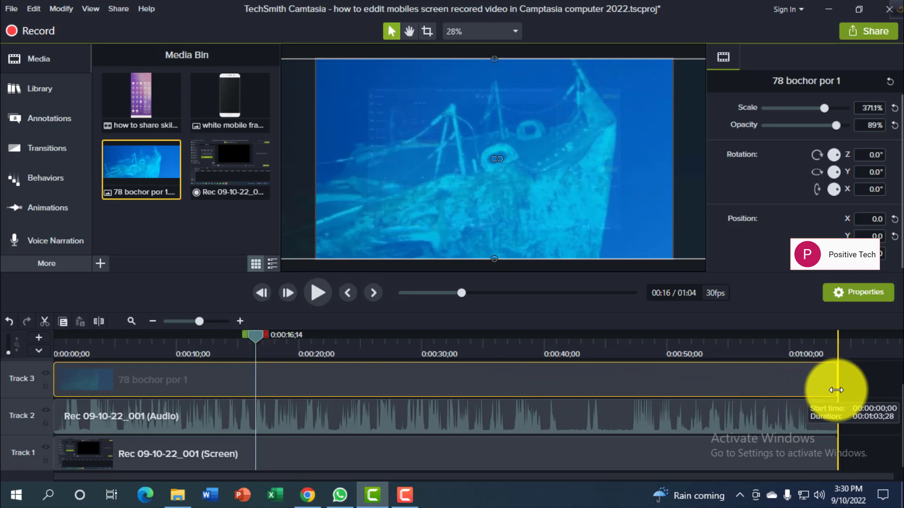
left_click_drag(836, 389, 855, 391)
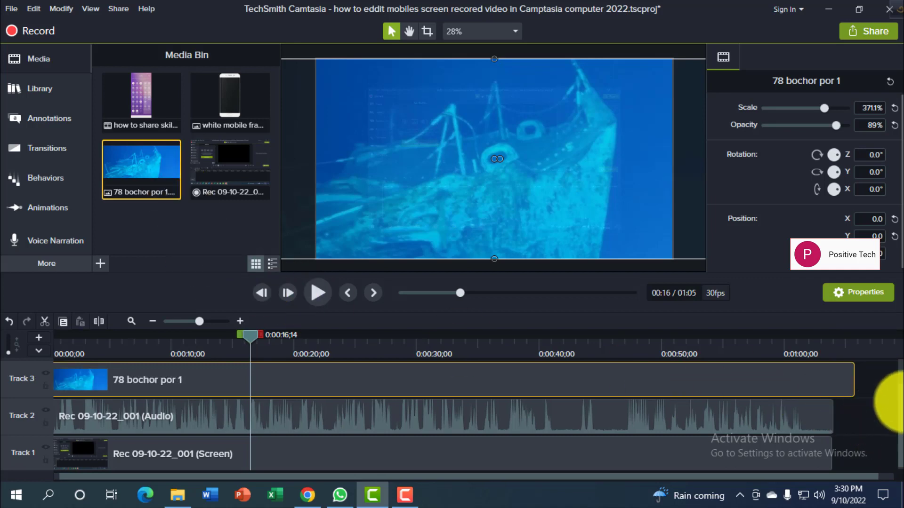
- Add a Blur annotation on Track 4 from the start of the timeline and extend it to the end of the "78 bochor por 1" clip
scroll(888, 376, "up", 1)
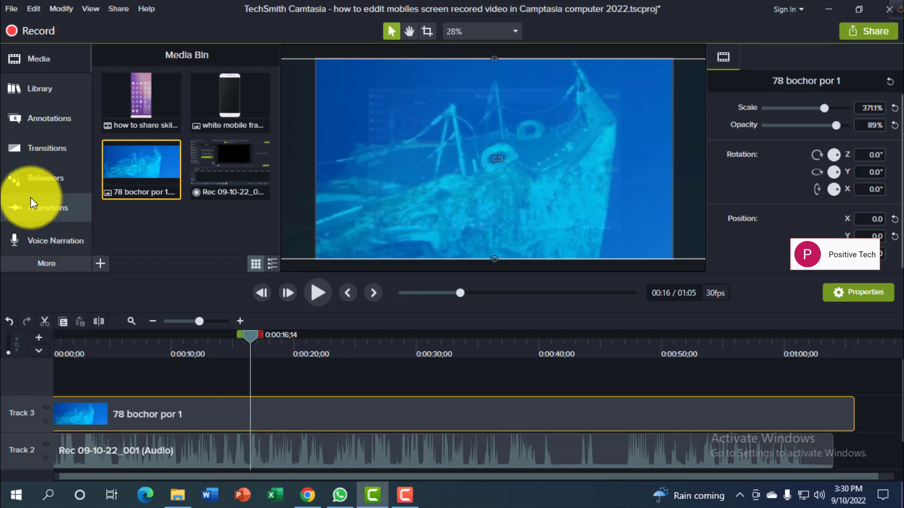
left_click(54, 155)
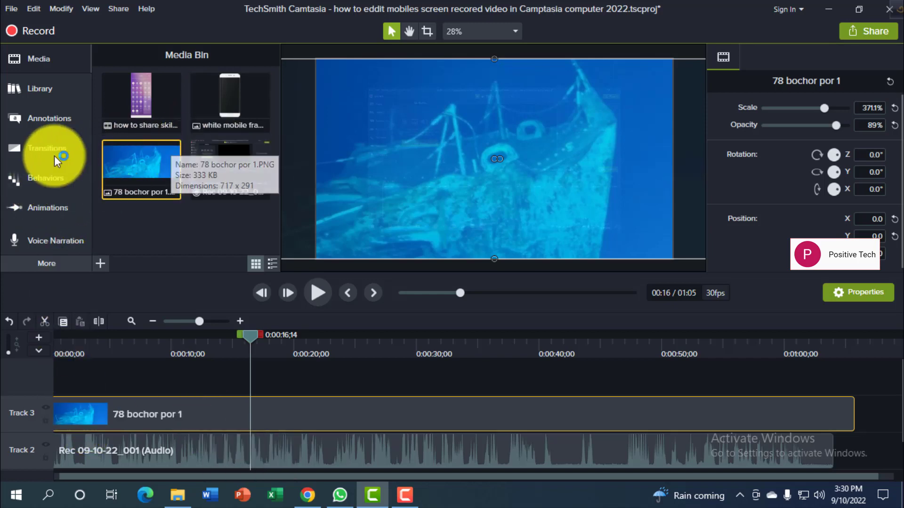
left_click(34, 119)
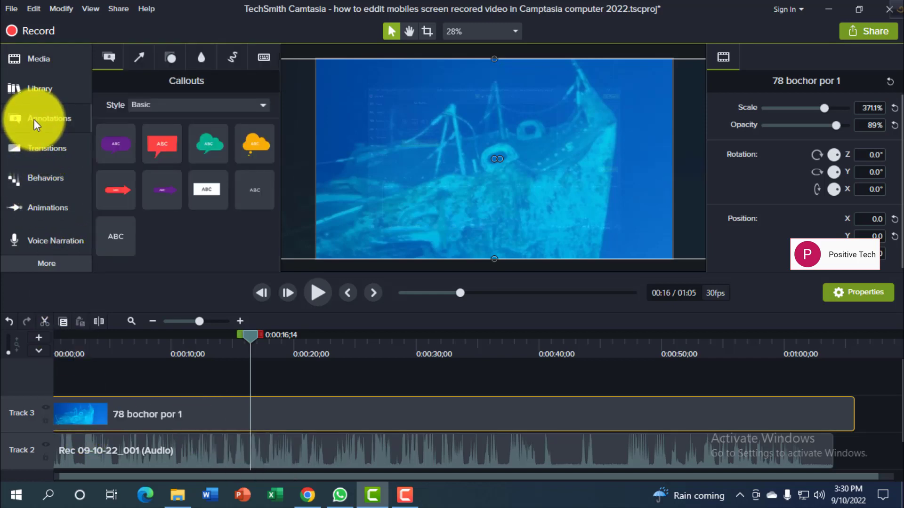
left_click(203, 60)
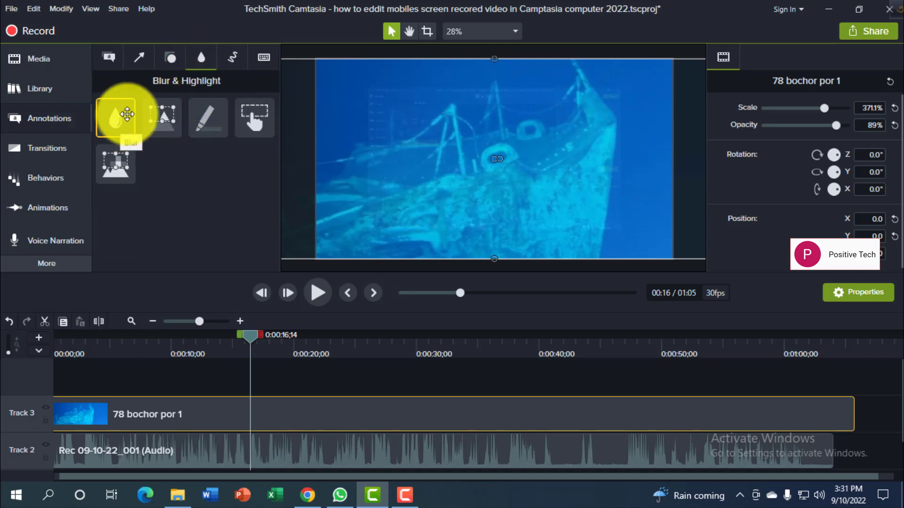
left_click_drag(113, 114, 94, 384)
left_click_drag(261, 336, 38, 344)
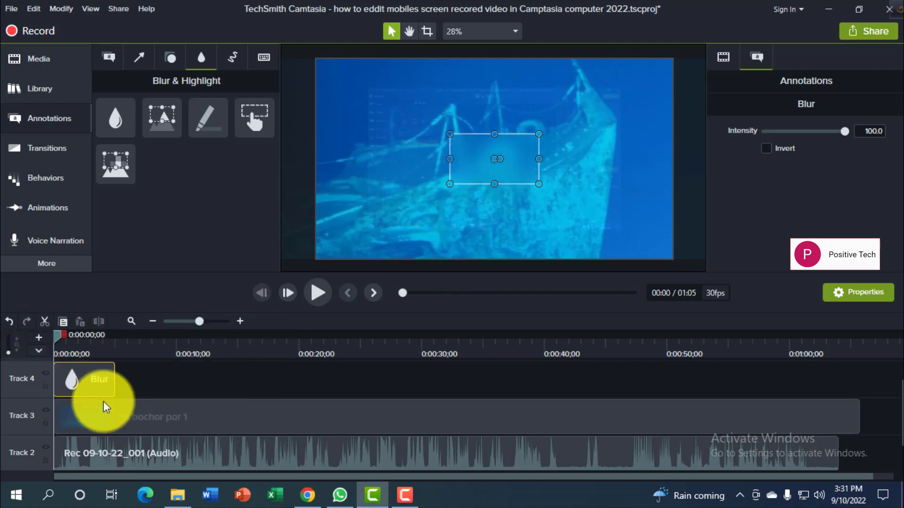
left_click_drag(115, 384, 859, 415)
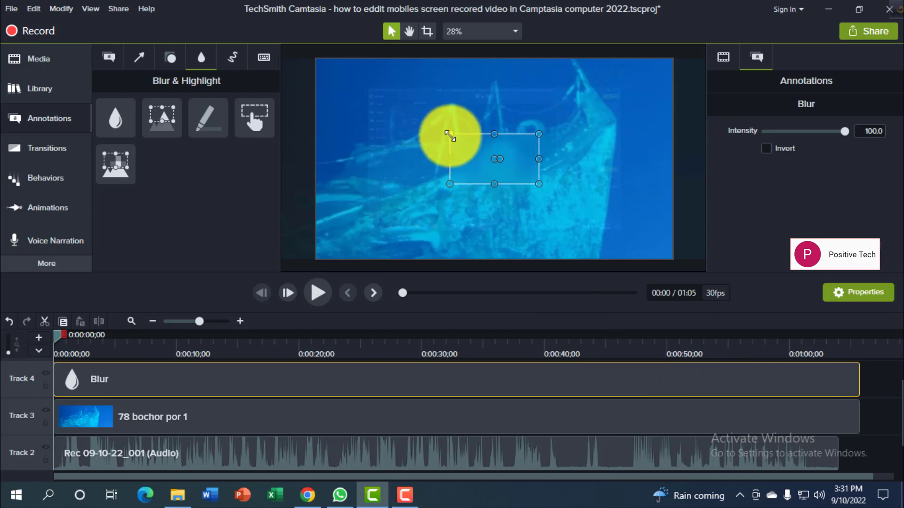
- Resize the Blur annotation on Track 4 so it covers the entire canvas at intensity 100
left_click_drag(449, 134, 316, 59)
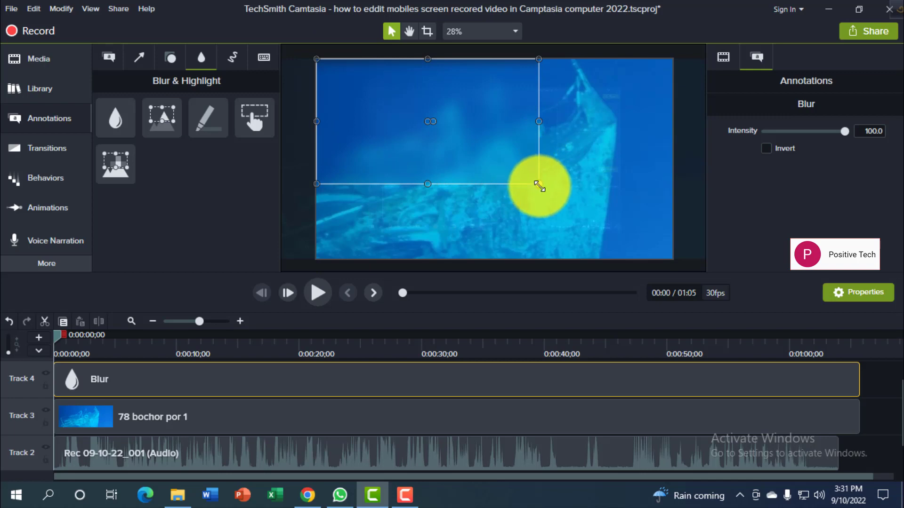
left_click_drag(539, 184, 671, 258)
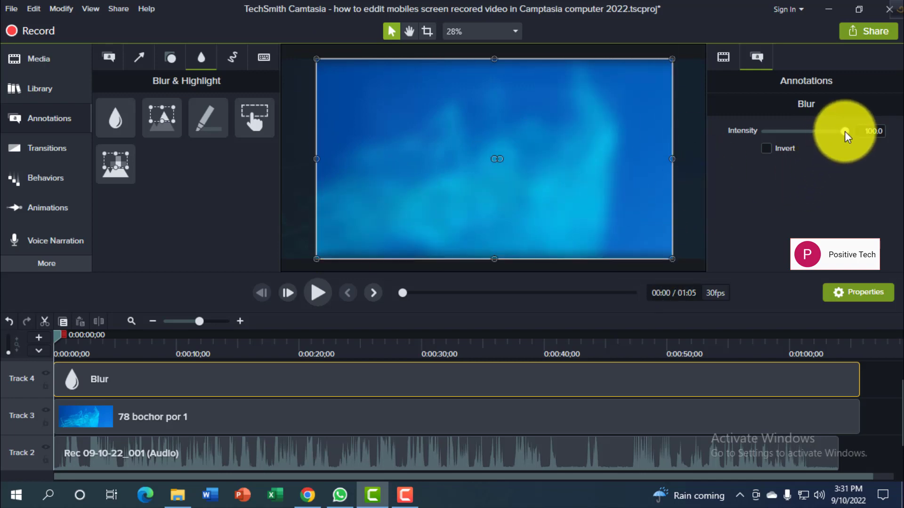
left_click_drag(844, 131, 791, 138)
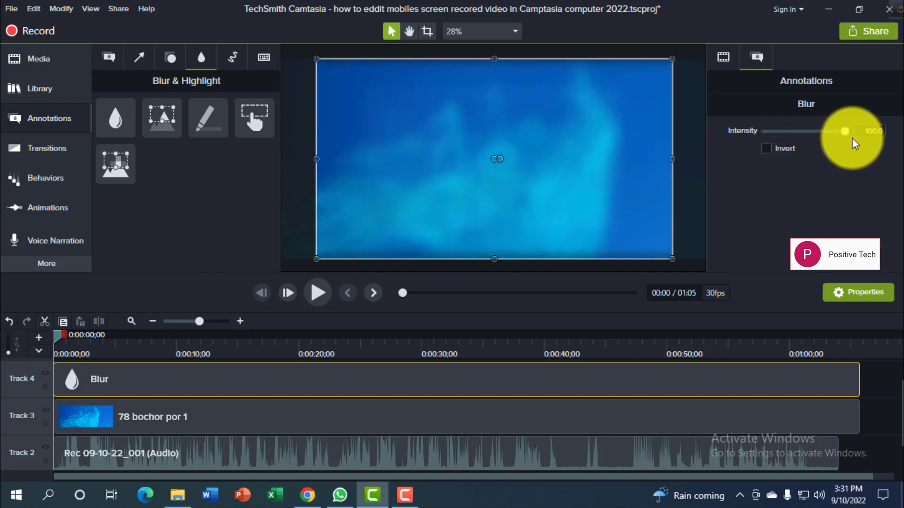
- Set the opacity of the "78 bochor por 1" background clip on Track 3 to 75%
left_click(195, 416)
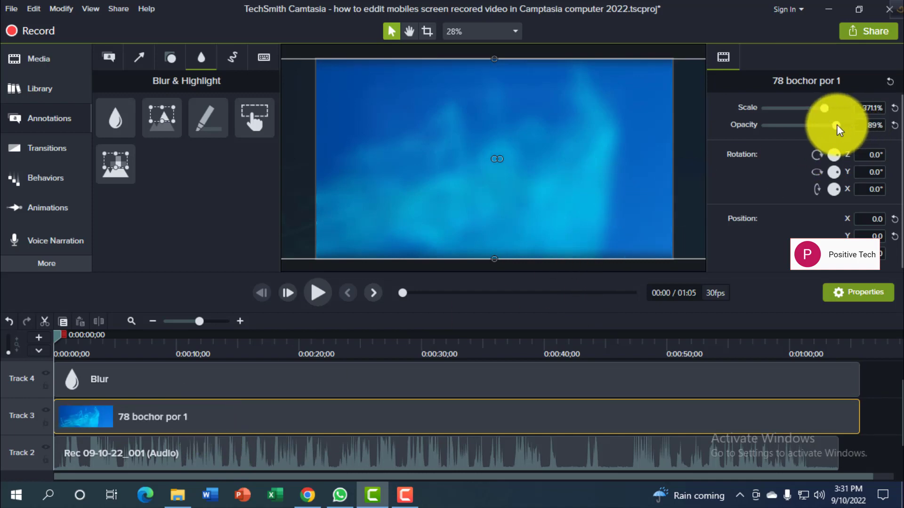
left_click_drag(837, 124, 843, 125)
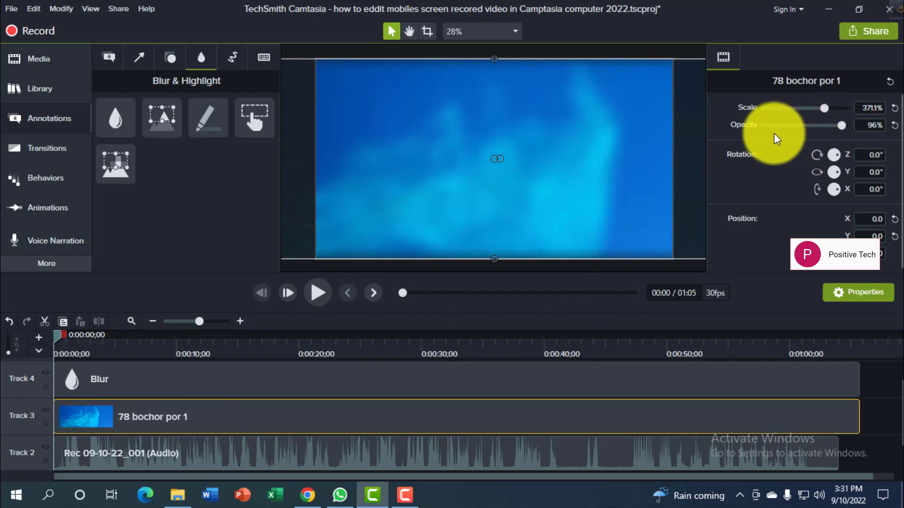
mouse_move(843, 126)
left_mouse_down()
mouse_move(790, 131)
mouse_move(827, 132)
left_mouse_up()
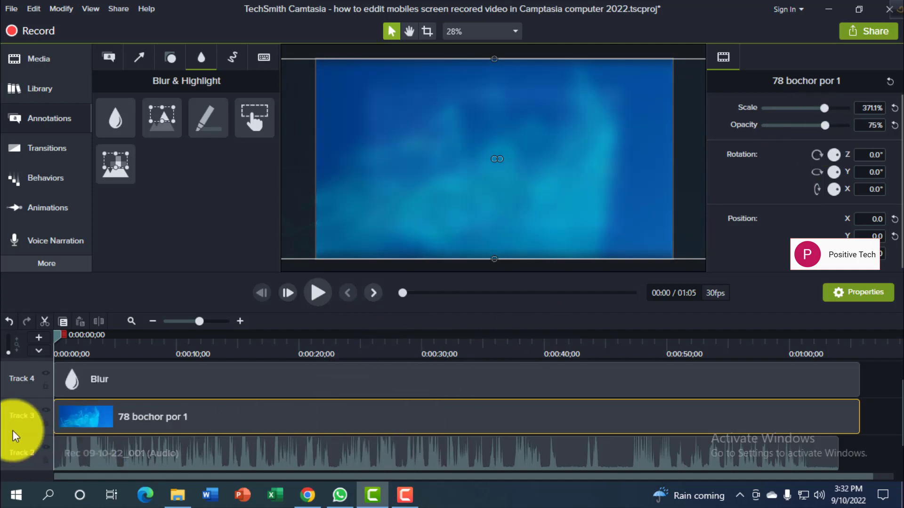
- Hide and show Track 3 to compare the background, and lock Tracks 3 and 4 against editing
left_click(43, 412)
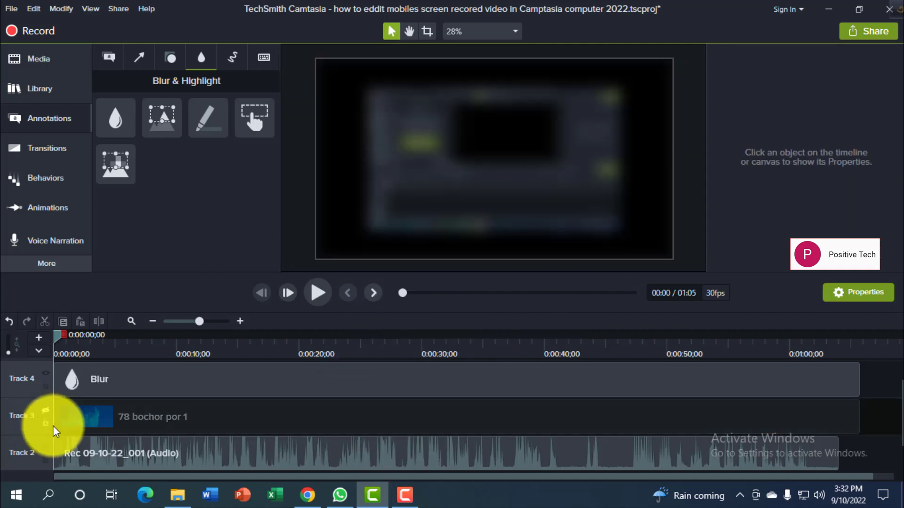
left_click(49, 411)
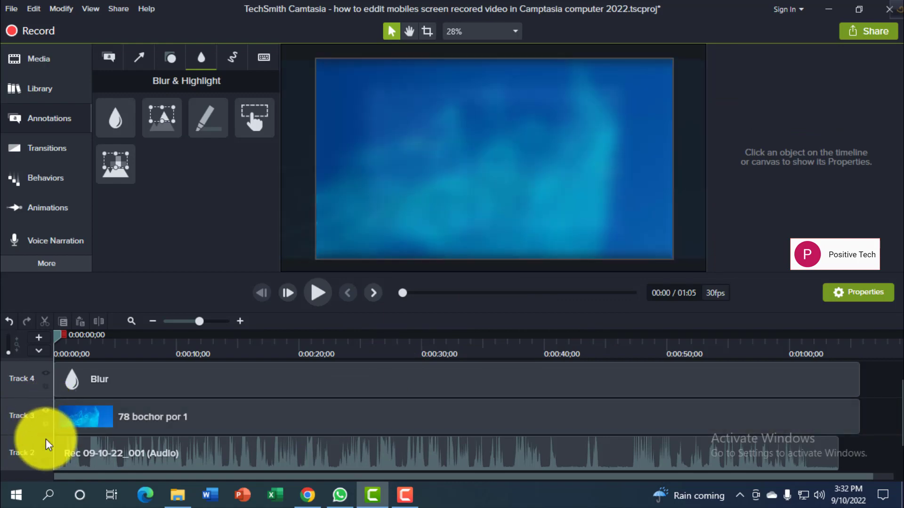
left_click(45, 423)
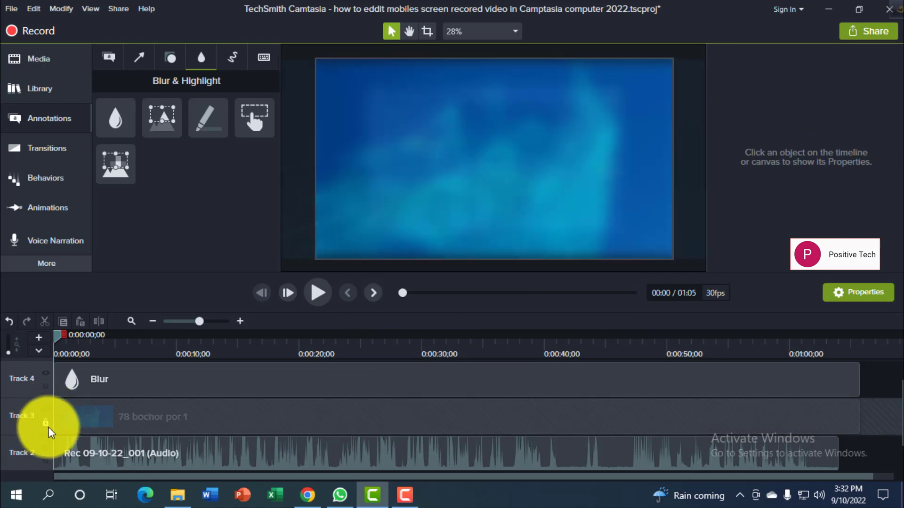
left_click(44, 388)
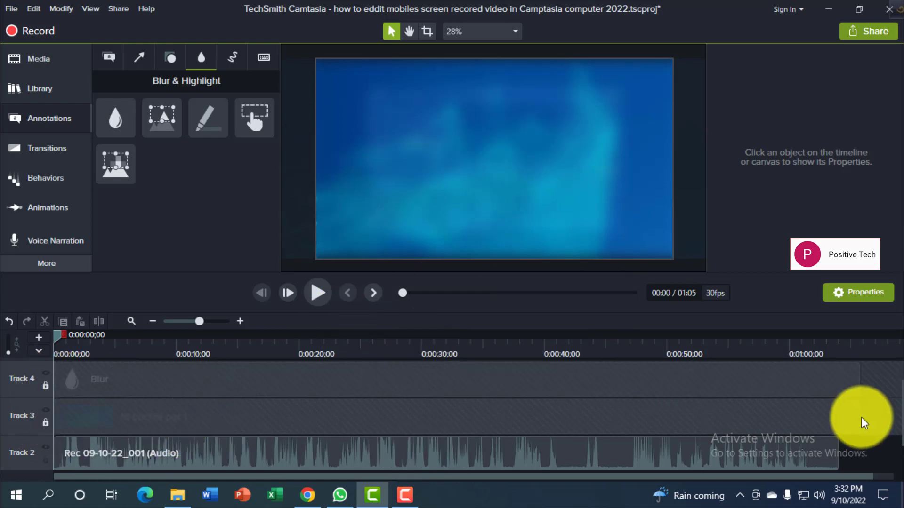
- Add the "how to share skill and earn money" video at the start of Track 5 and enlarge it to 168.7% to fill the canvas height
left_click_drag(900, 428, 900, 400)
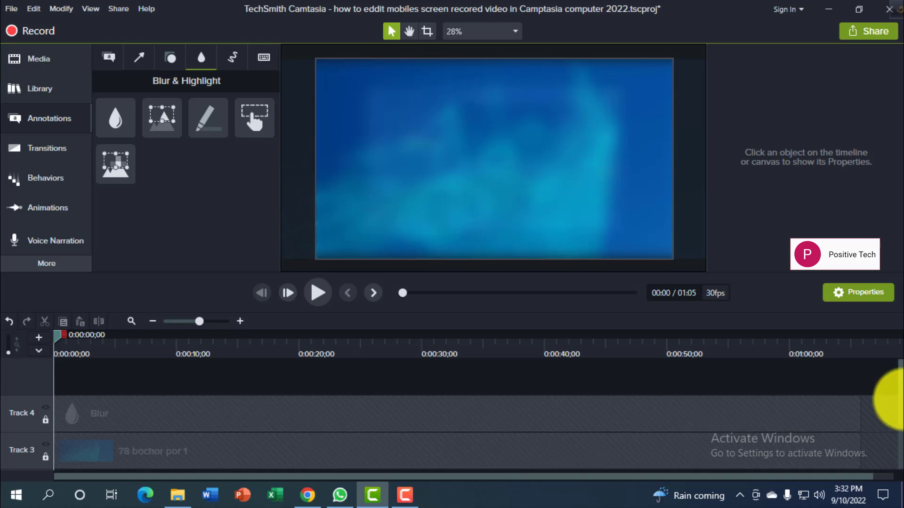
left_click(44, 62)
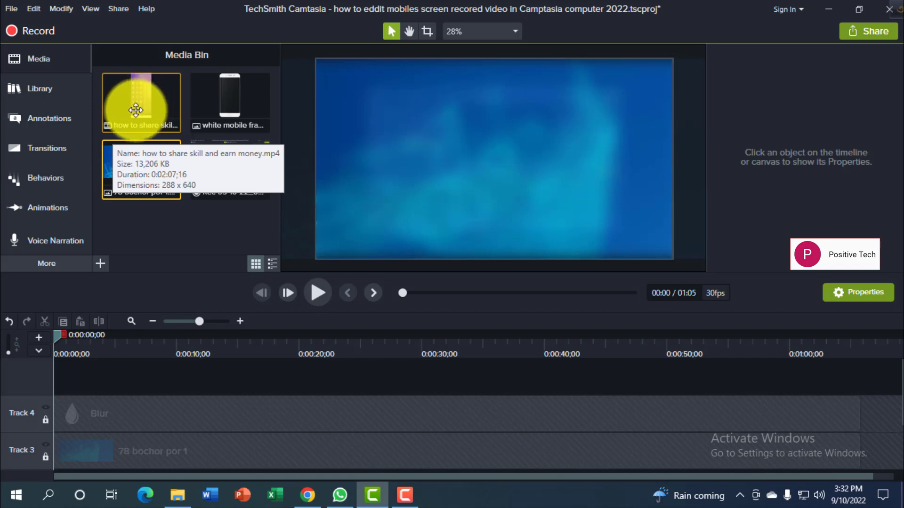
left_click_drag(139, 104, 44, 394)
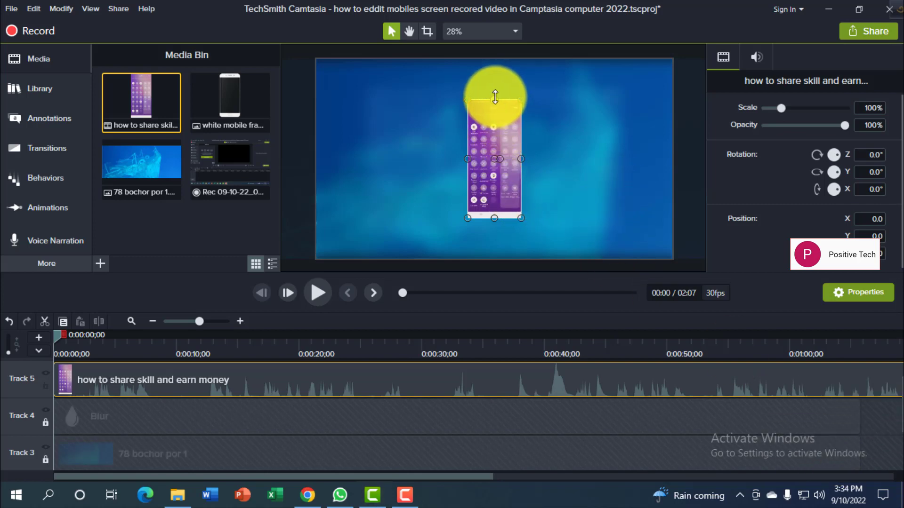
left_click_drag(494, 99, 496, 58)
left_click_drag(496, 220, 493, 259)
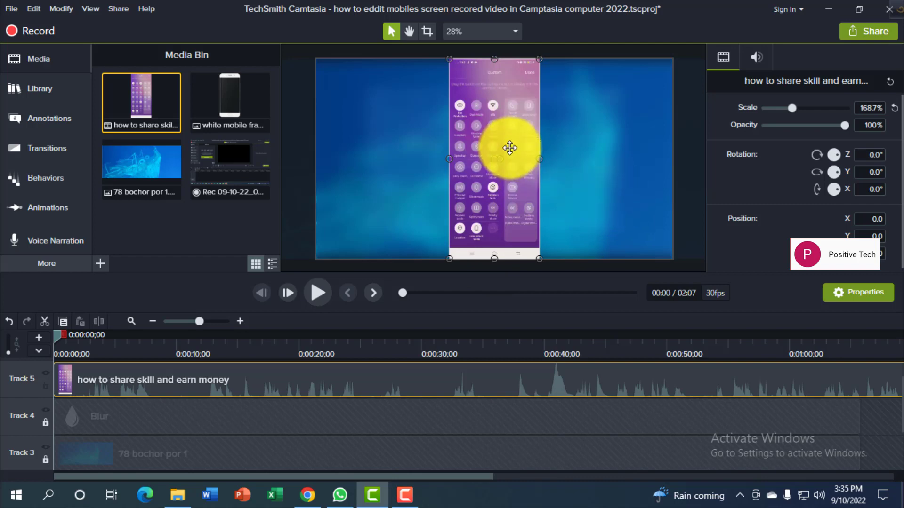
left_click(759, 59)
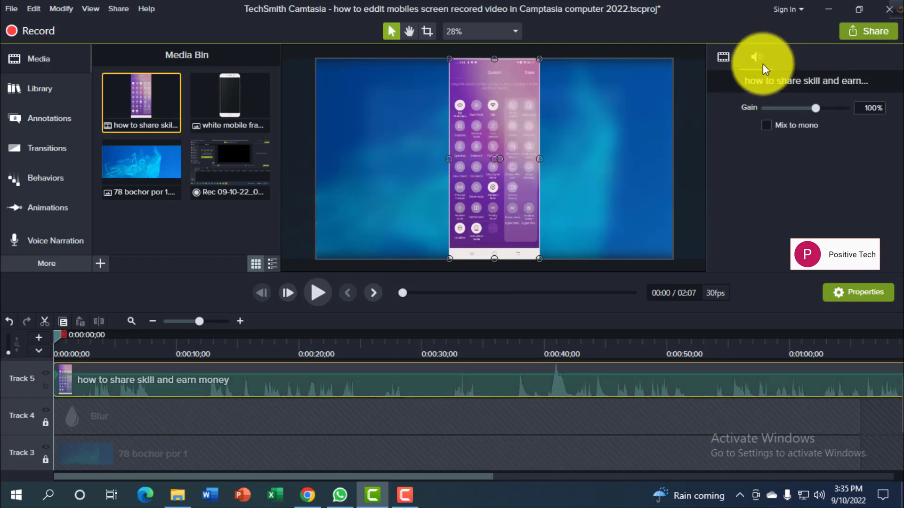
left_click(734, 58)
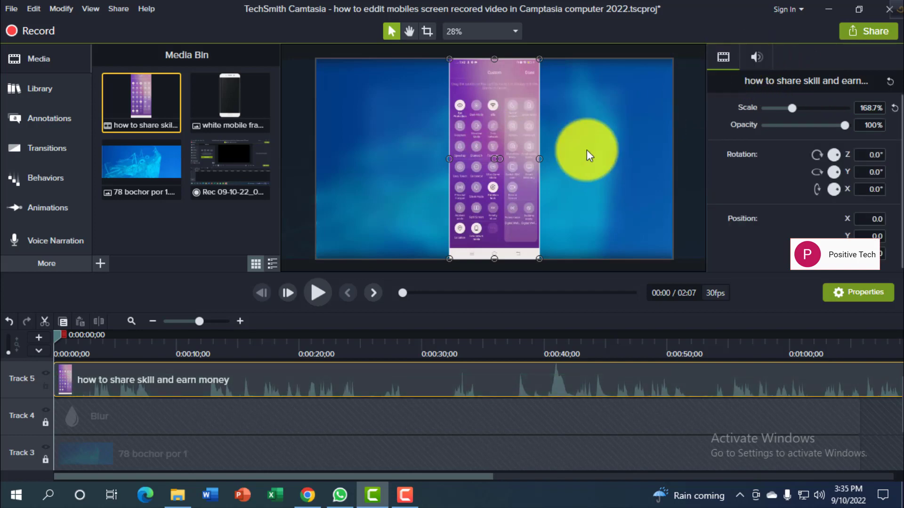
left_click(863, 297)
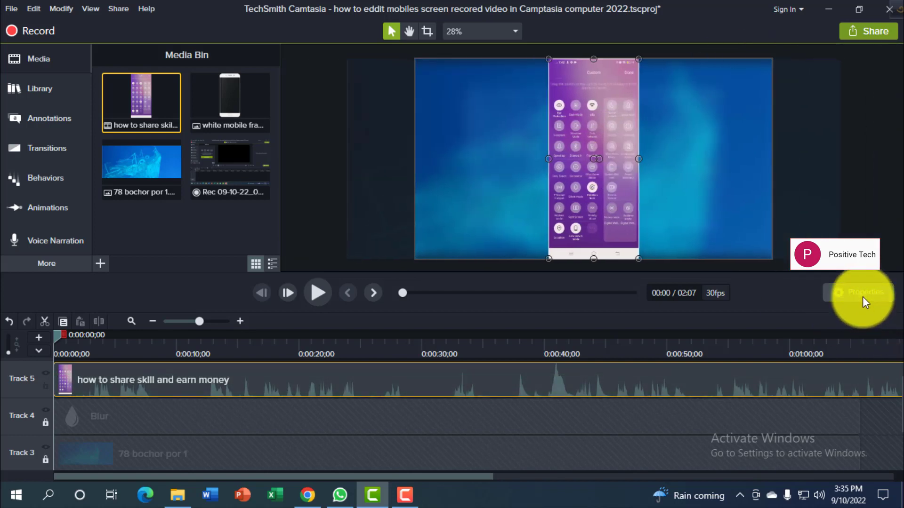
left_click(863, 296)
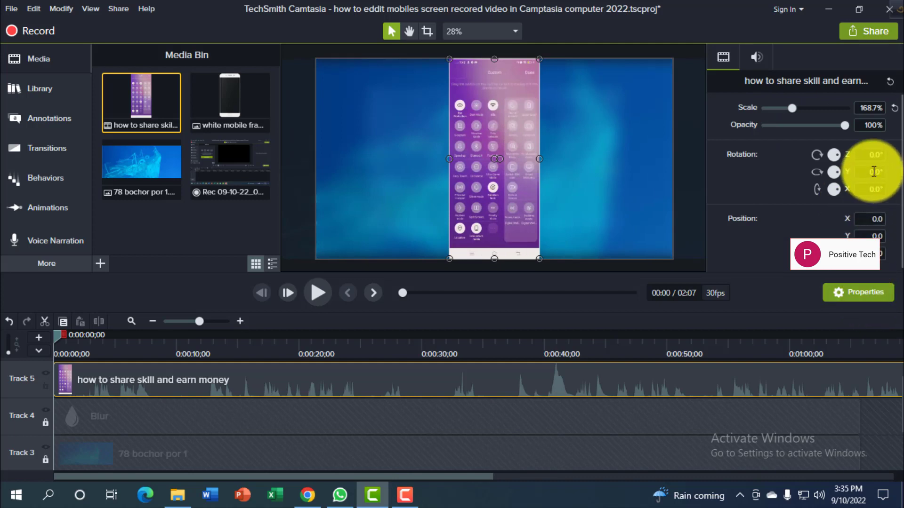
- Add a Color Adjustment effect to the "how to share skill and earn money" clip and set brightness, contrast and saturation to 0
right_click(487, 140)
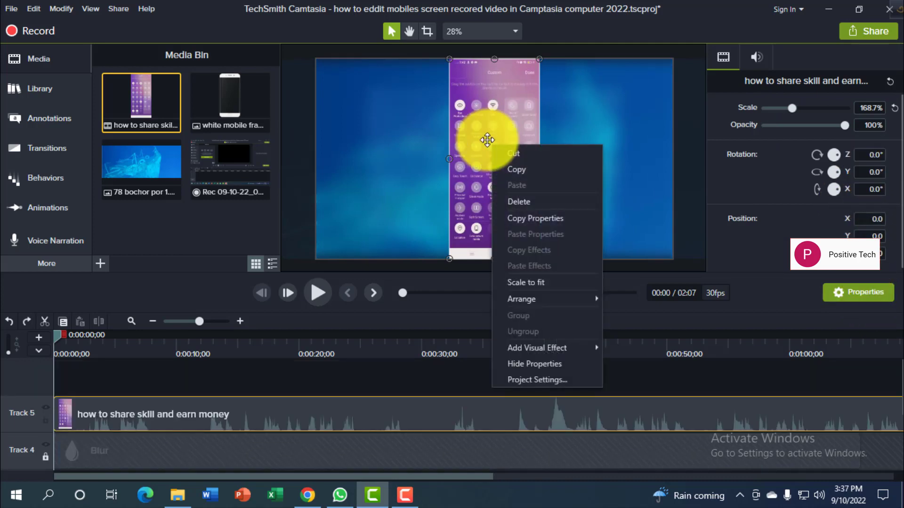
mouse_move(541, 347)
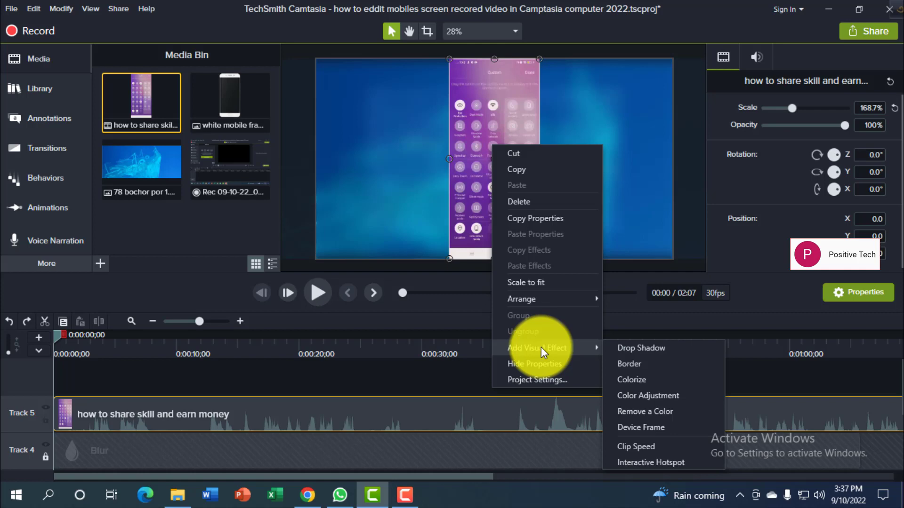
left_click(659, 397)
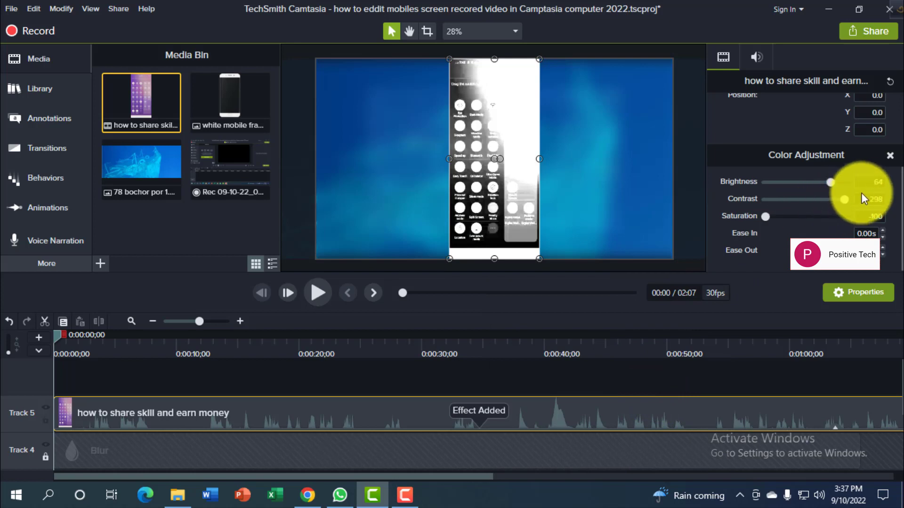
left_click(875, 184)
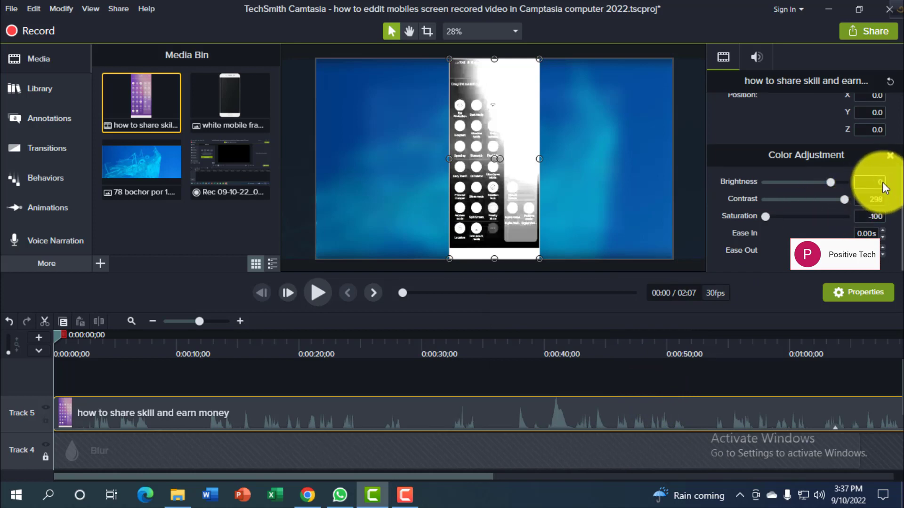
left_click(876, 200)
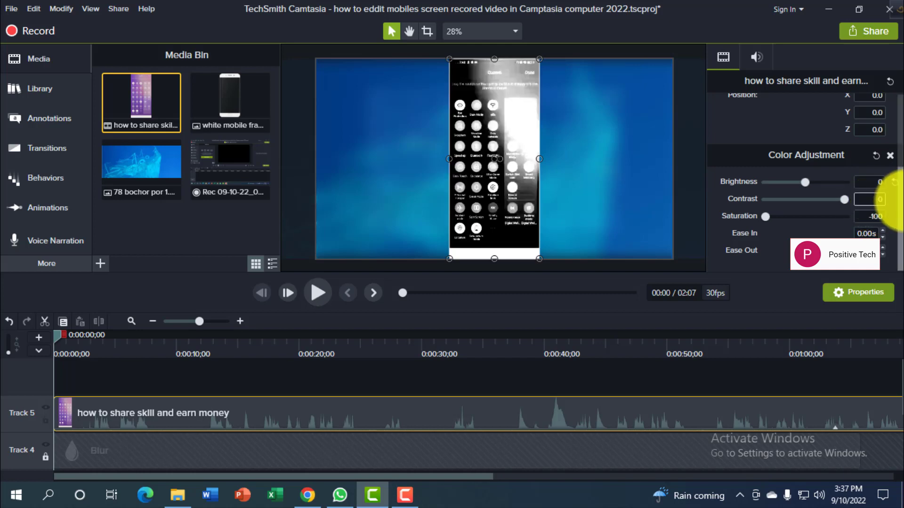
left_click(872, 218)
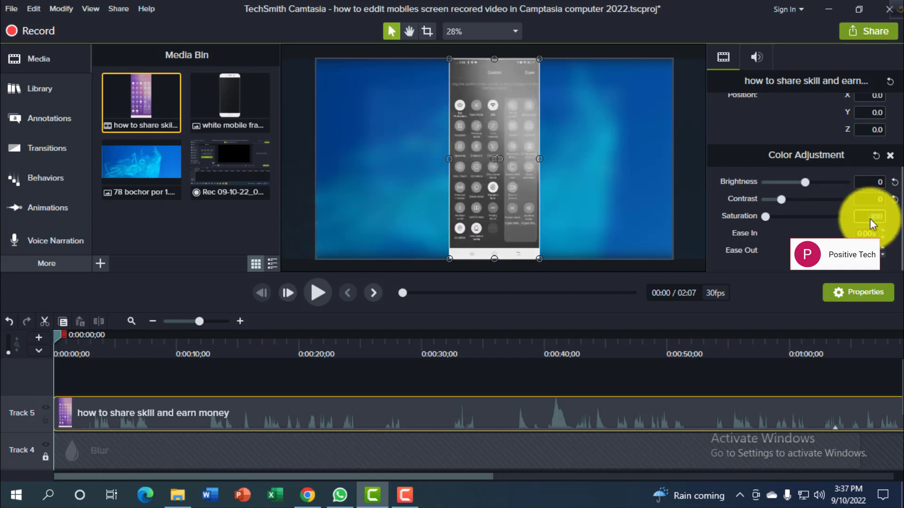
type("0")
key("Return")
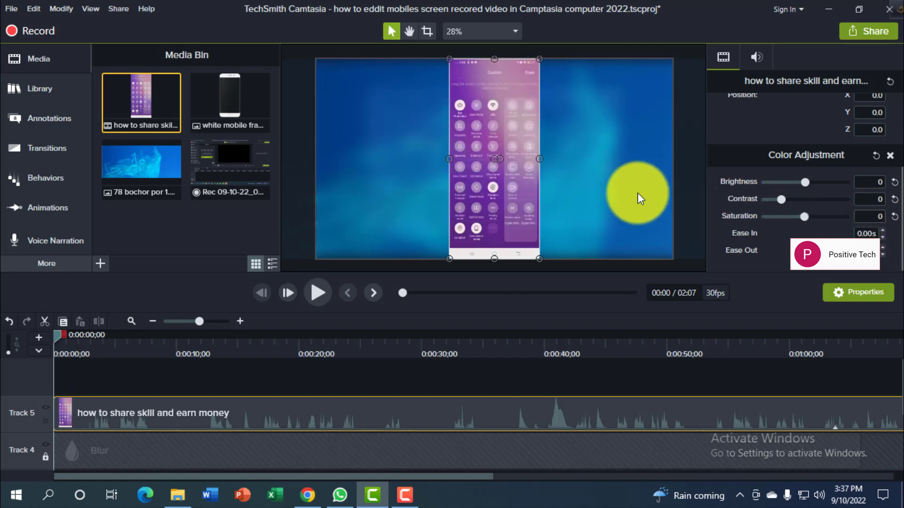
- Set the contrast of the "how to share skill and earn money" clip to 47 and lock Track 5
left_click(881, 201)
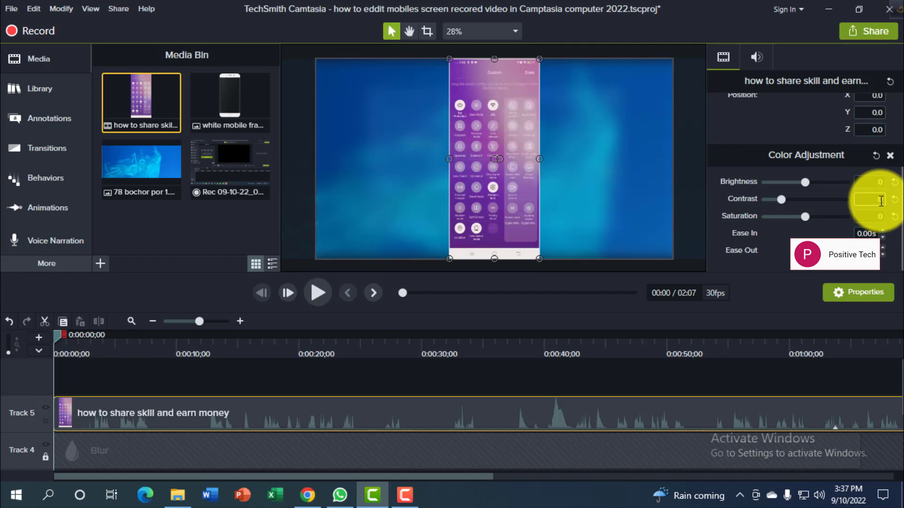
type("47")
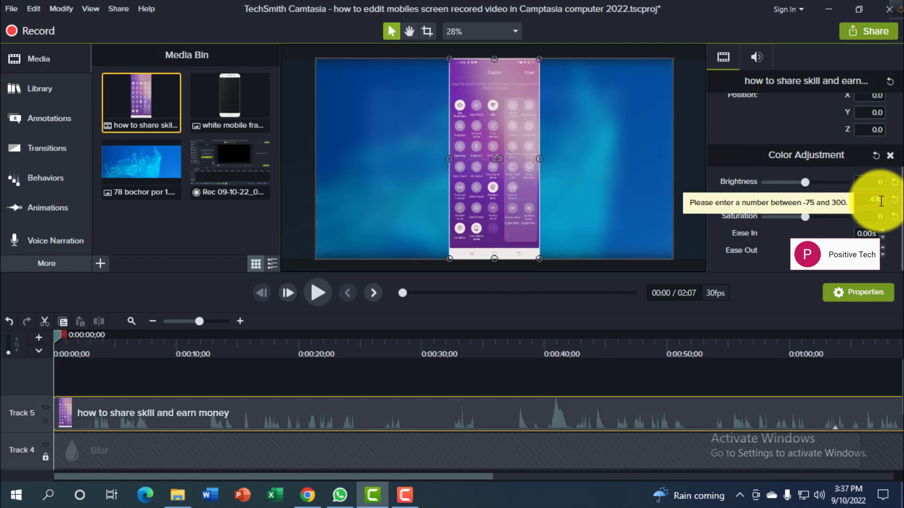
key("Return")
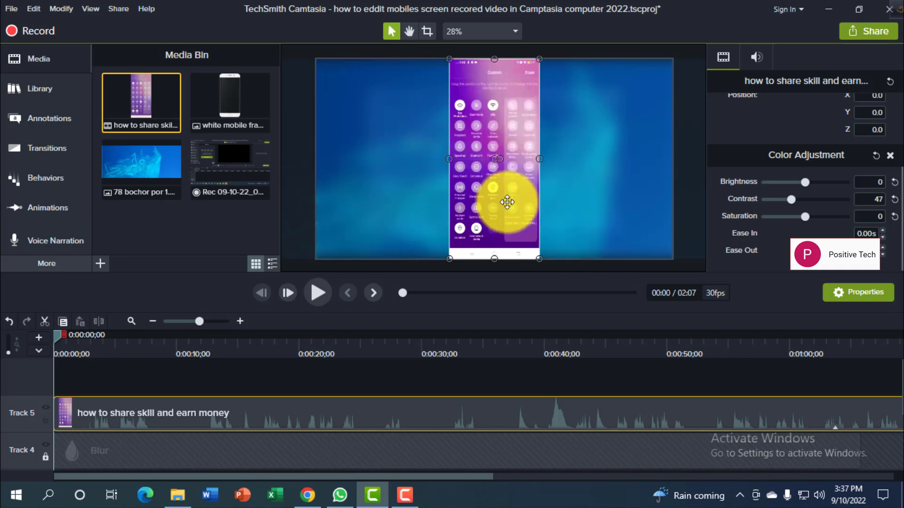
left_click(45, 420)
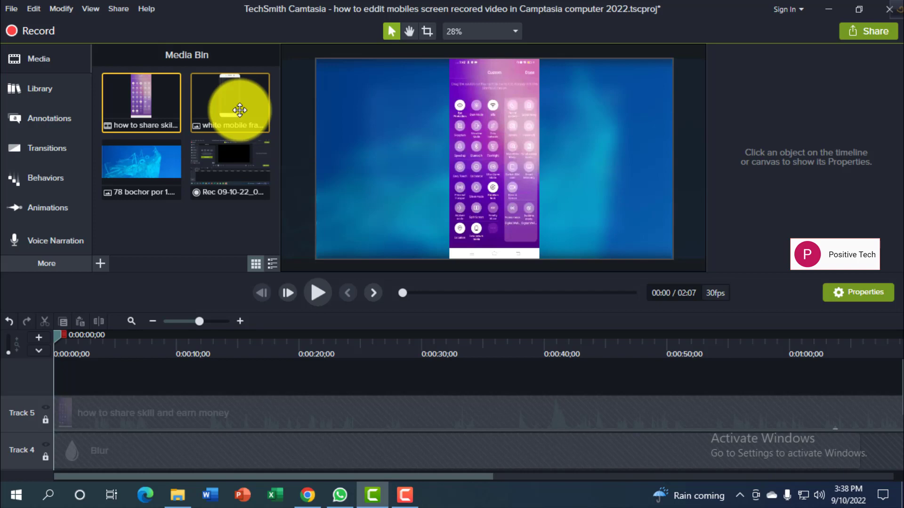
- Add the "white mobile frame" image at the start of Track 6 and extend it to the end of the phone recording on Track 5
left_click_drag(239, 110, 39, 392)
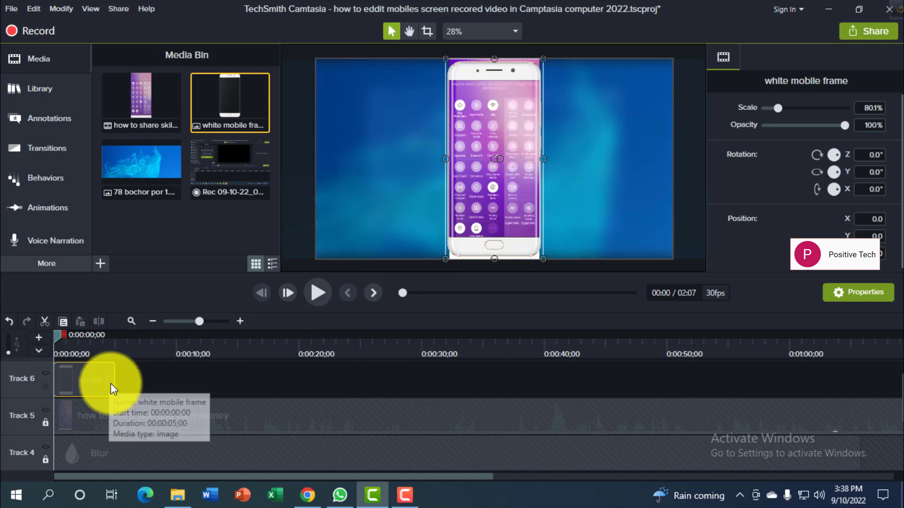
left_click_drag(114, 383, 888, 383)
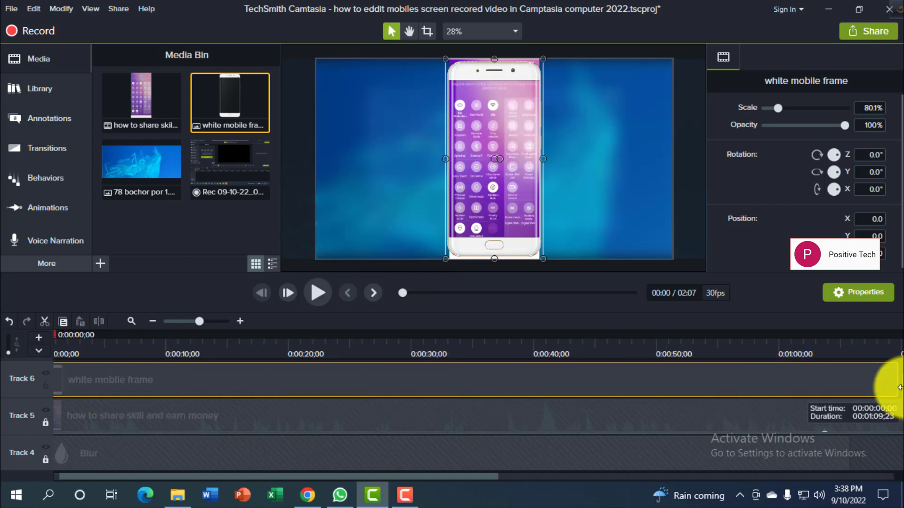
left_click_drag(470, 477, 736, 477)
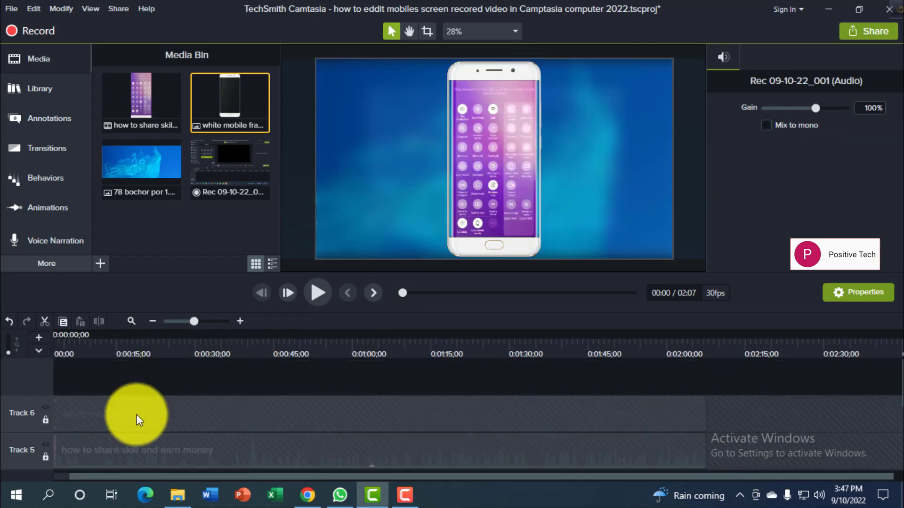
- Unlock Track 6 and select the "white mobile frame" image on the canvas
left_click(46, 420)
left_click(45, 420)
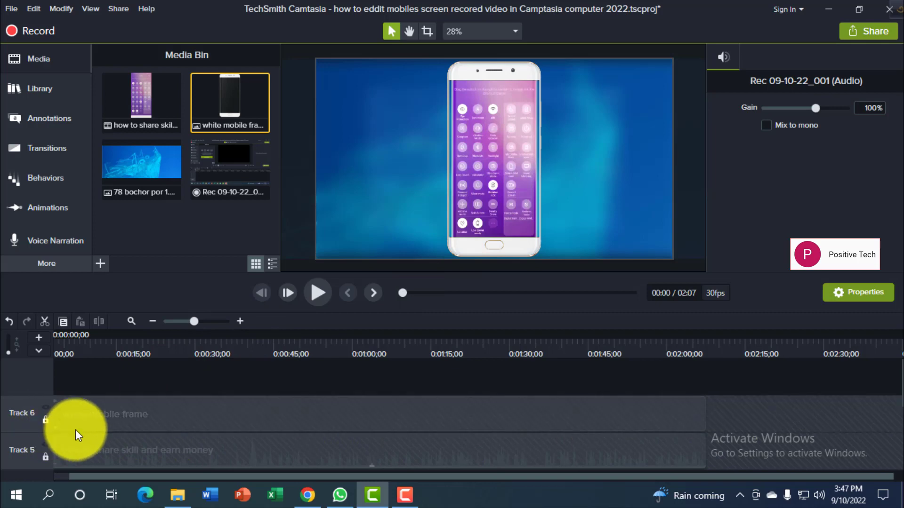
left_click(44, 420)
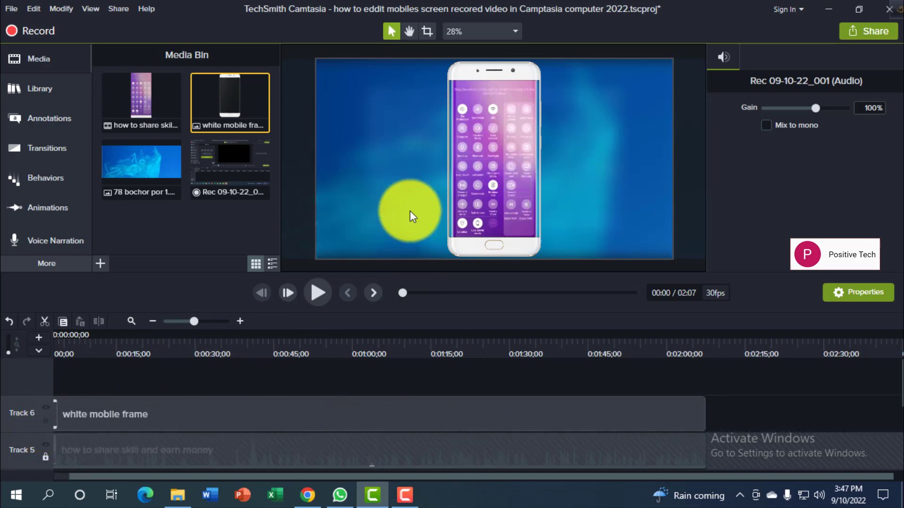
left_click(481, 145)
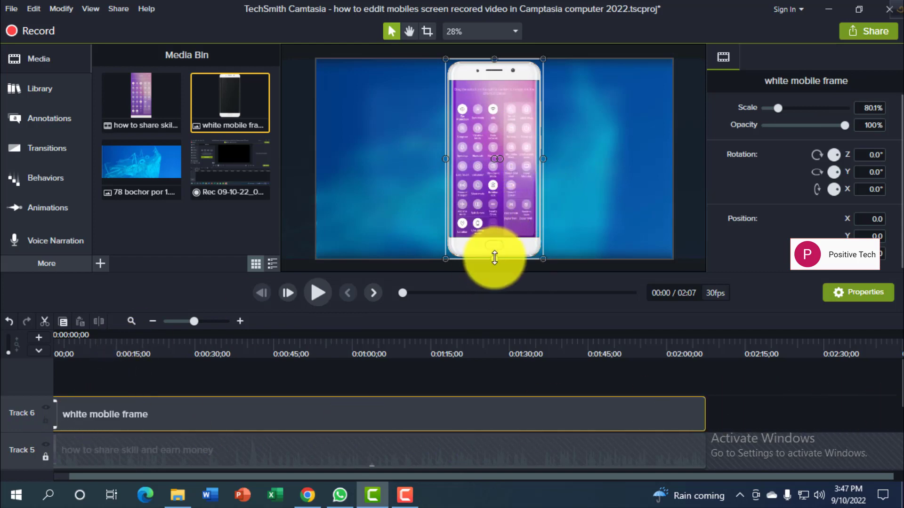
- Resize the "white mobile frame" image around the phone video to a scale of 85.2% and centre it at position 0, 0
mouse_move(494, 262)
left_mouse_down()
mouse_move(495, 272)
mouse_move(501, 269)
left_mouse_up()
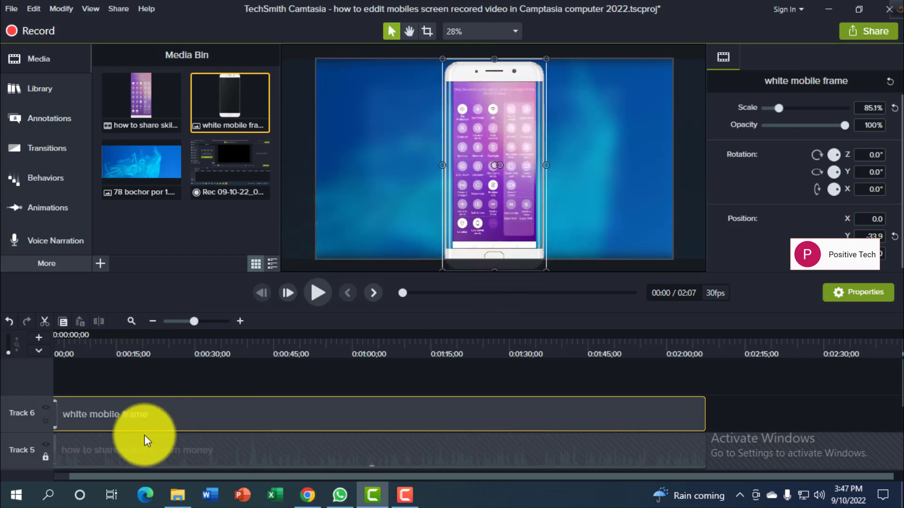
left_click(404, 493)
left_click(838, 431)
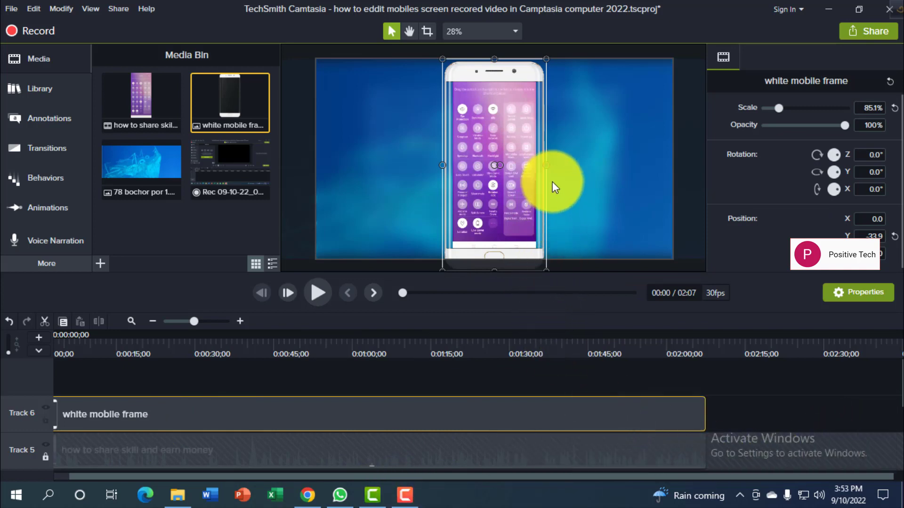
left_click_drag(546, 167, 556, 168)
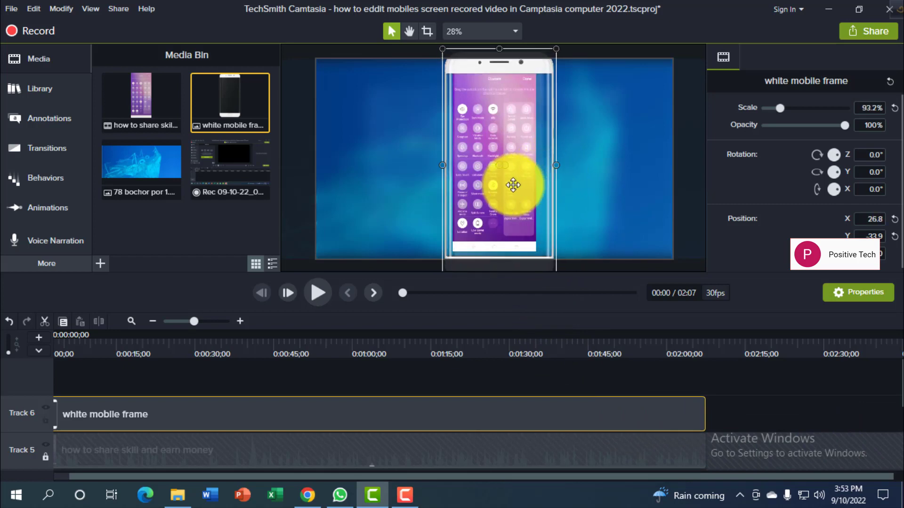
left_click_drag(443, 165, 439, 167)
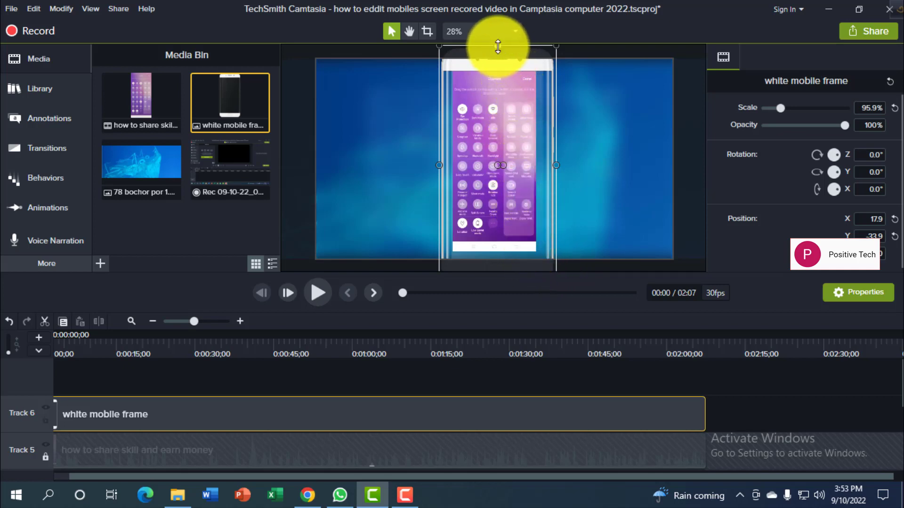
left_click_drag(497, 46, 498, 50)
left_click_drag(514, 233, 501, 247)
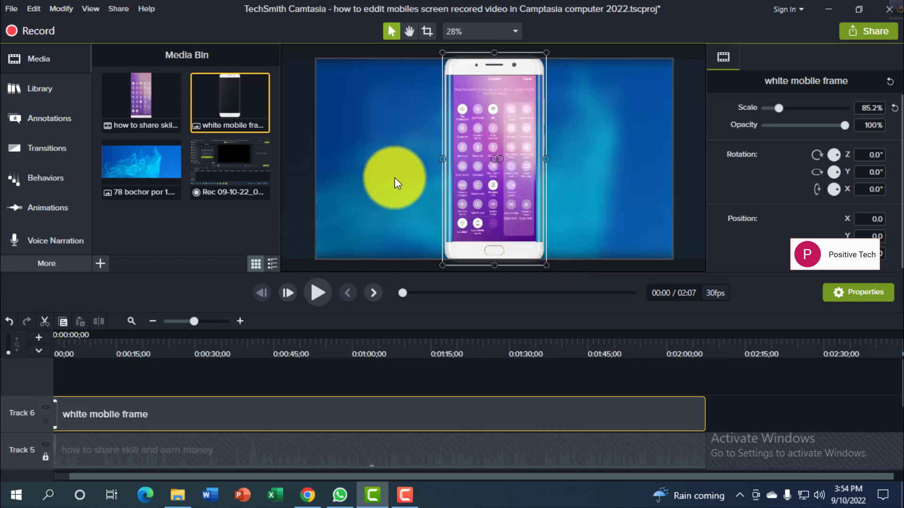
- Play the opening of the timeline to check how the phone video fits inside the white frame
left_click(321, 297)
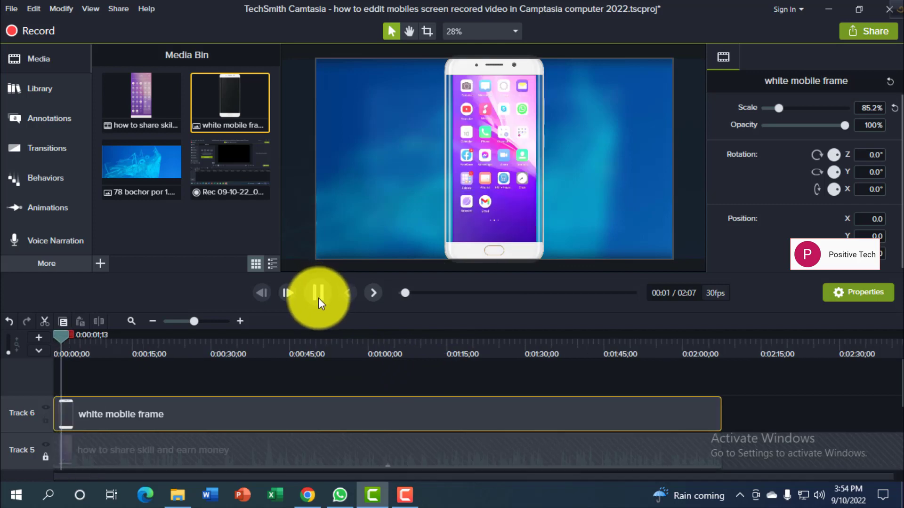
left_click(318, 298)
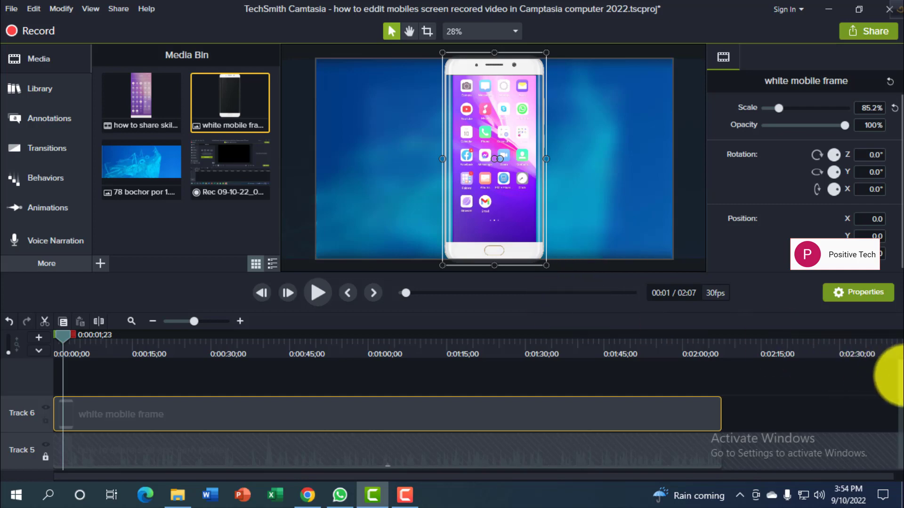
mouse_move(897, 377)
left_mouse_down()
mouse_move(897, 420)
mouse_move(888, 379)
left_mouse_up()
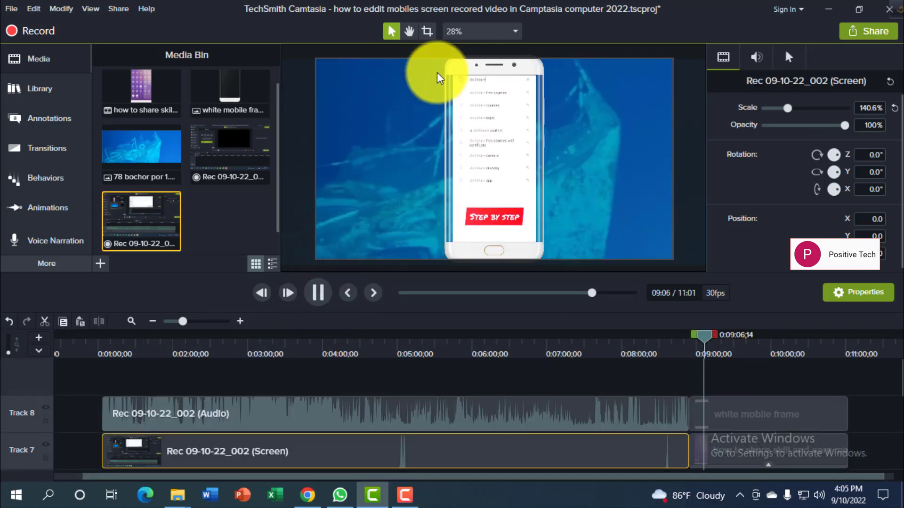
- Stop playback at 09:08 and add a Zoom-n-Pan animation at 1048% on the upper part of the phone
left_click(318, 292)
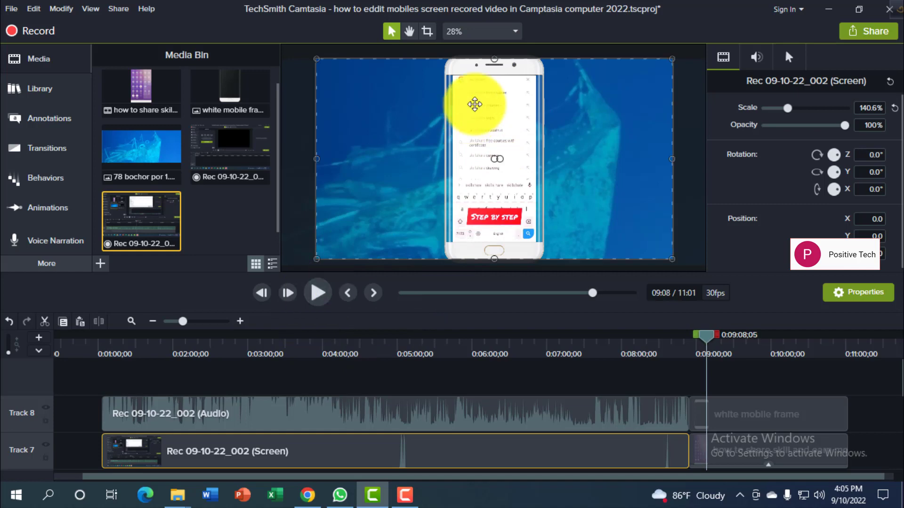
left_click(475, 88)
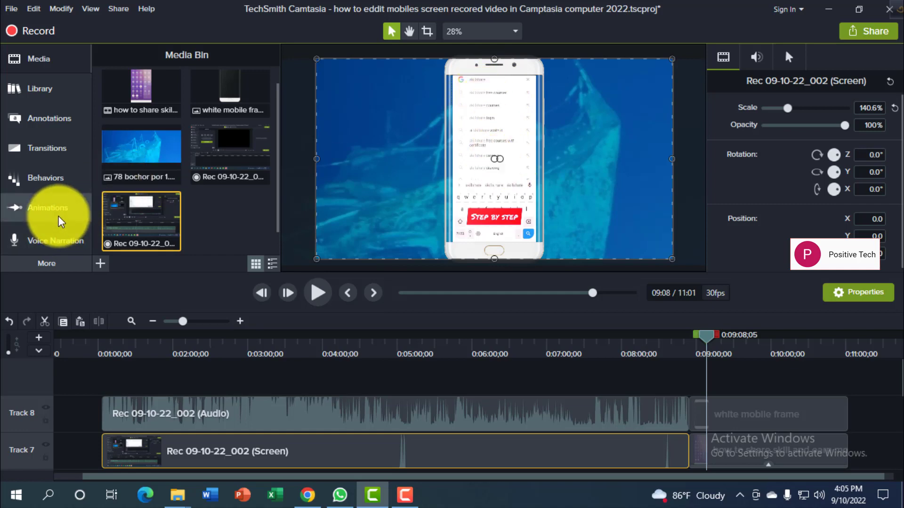
left_click(45, 178)
left_click(48, 156)
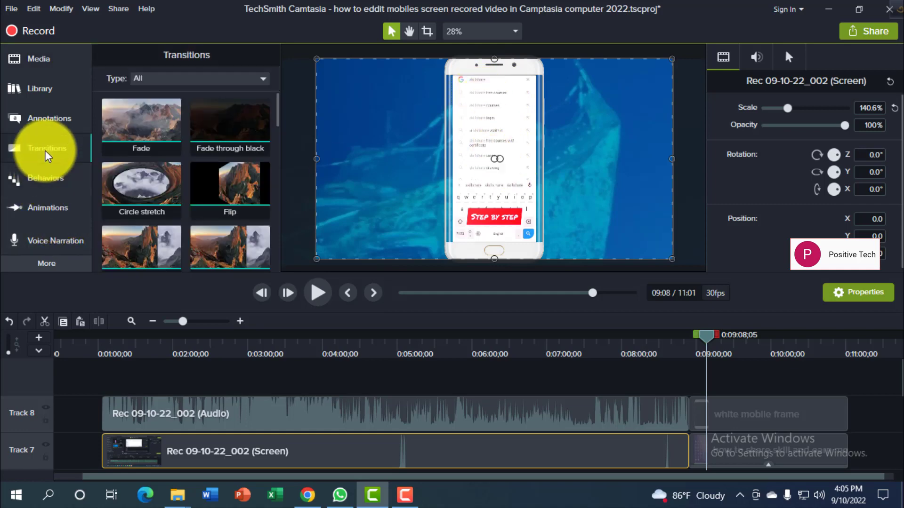
left_click(21, 185)
left_click(36, 212)
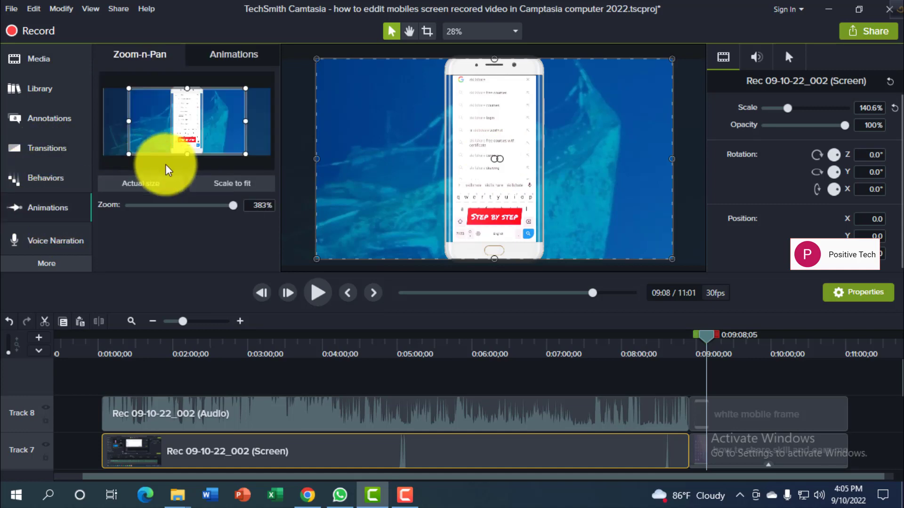
left_click_drag(185, 156, 196, 115)
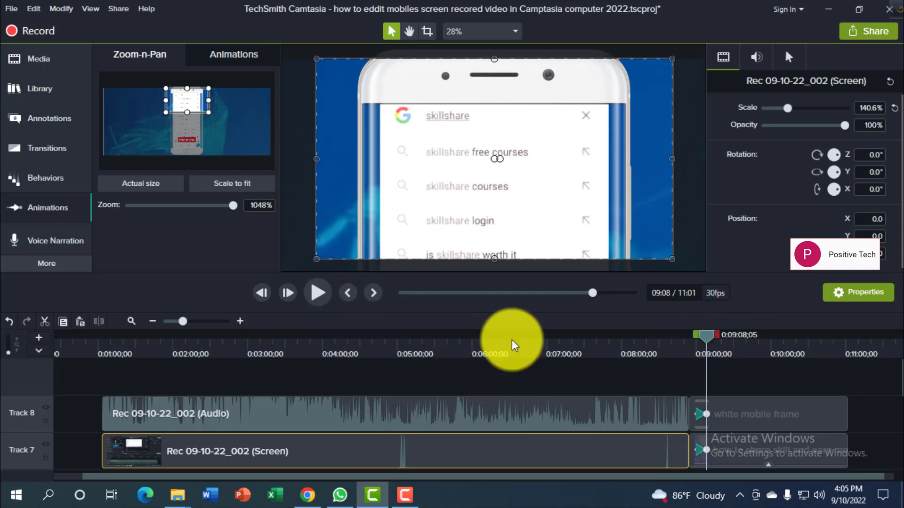
- Advance playback to 09:20 and enlarge the Zoom-n-Pan area downward to zoom back out over the phone
left_click(318, 293)
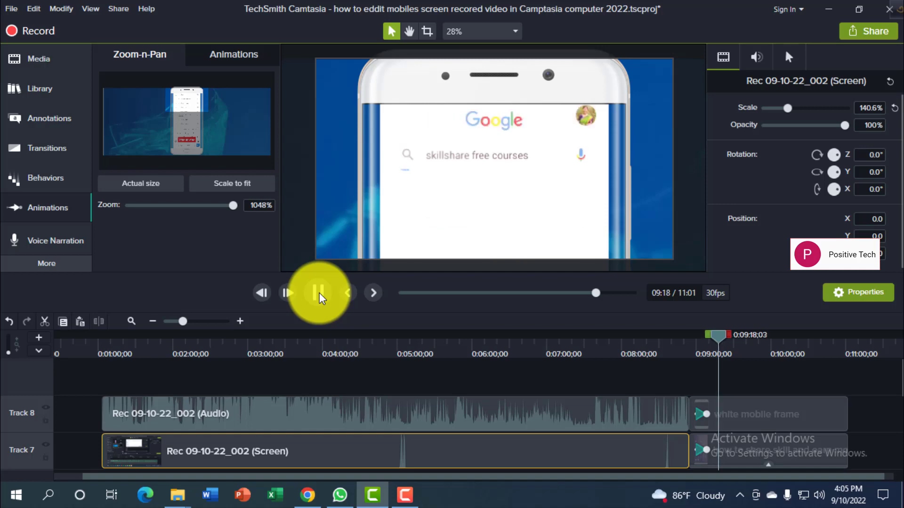
left_click(319, 294)
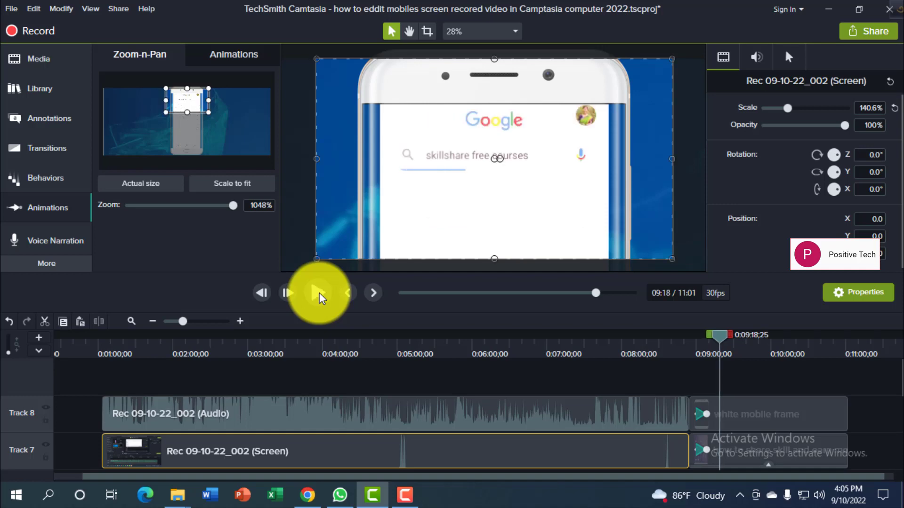
left_click(319, 294)
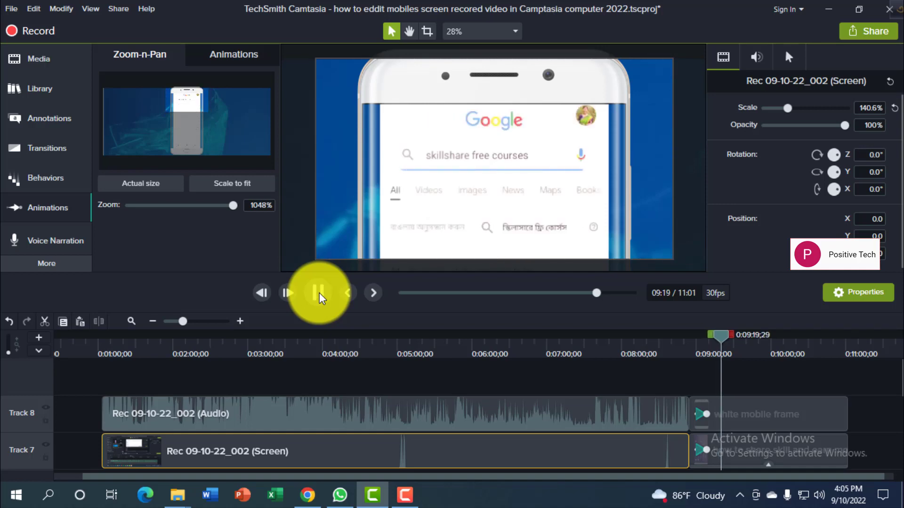
left_click(319, 294)
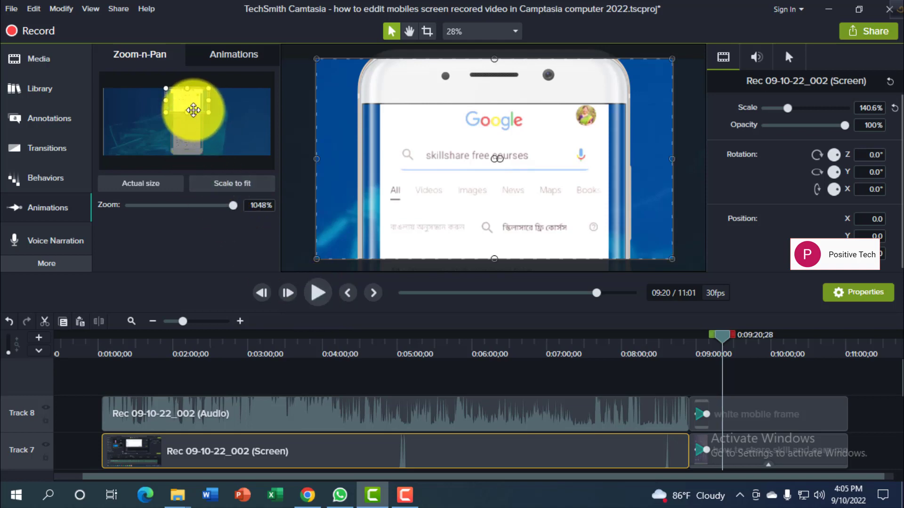
left_click_drag(188, 114, 192, 162)
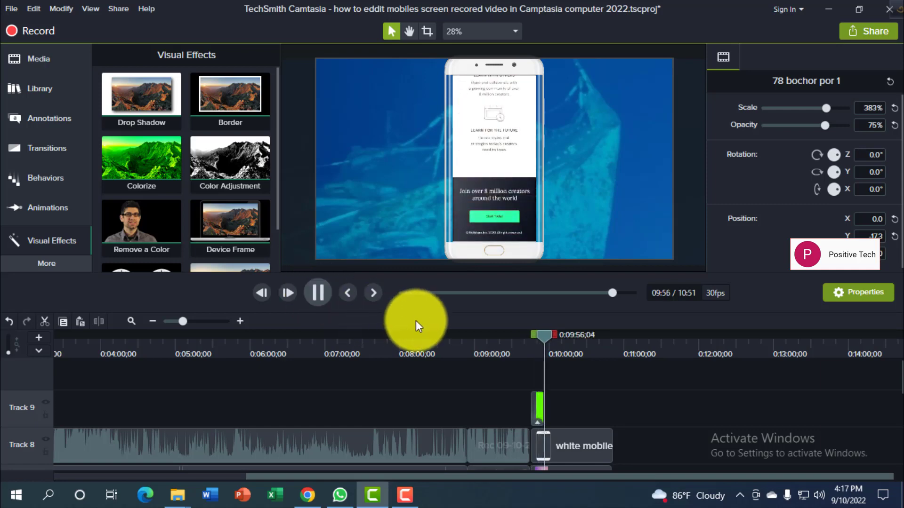
- Stop playback at 09:57 and import the htw.PNG logo from the Desktop into the Media Bin
left_click(317, 293)
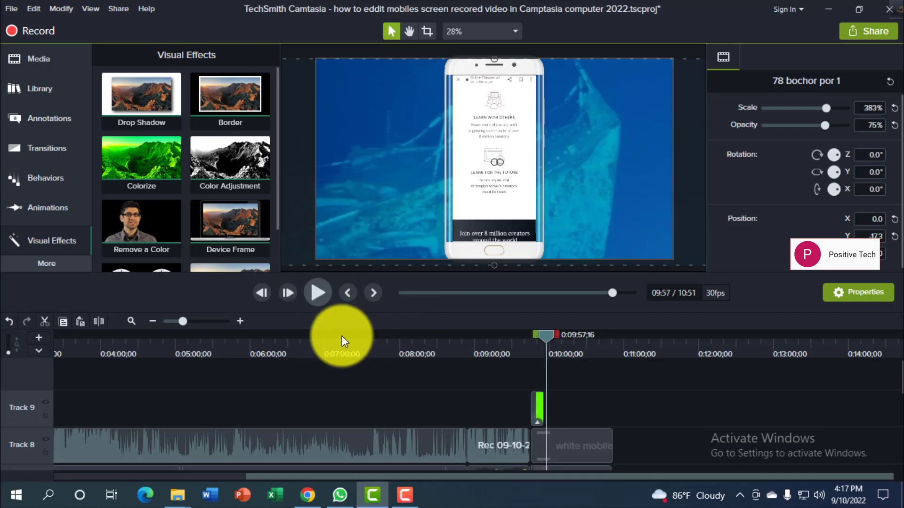
left_click(32, 255)
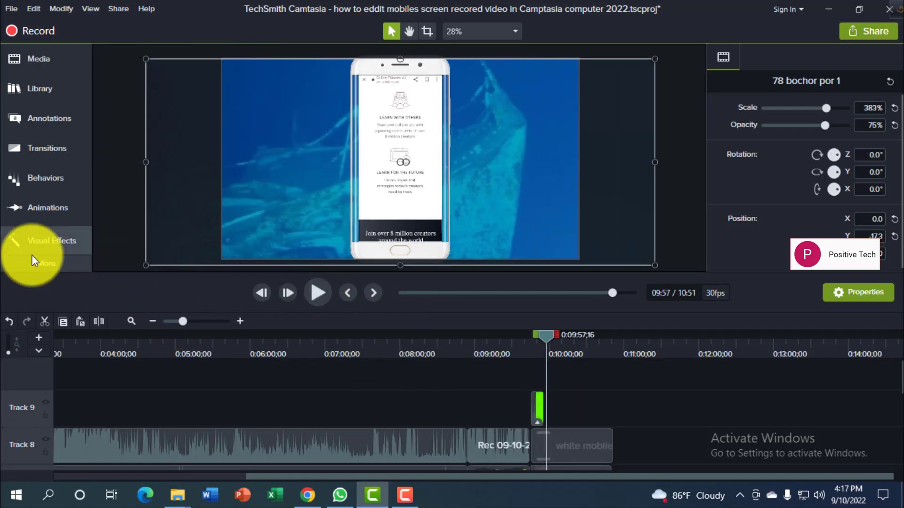
left_click(39, 271)
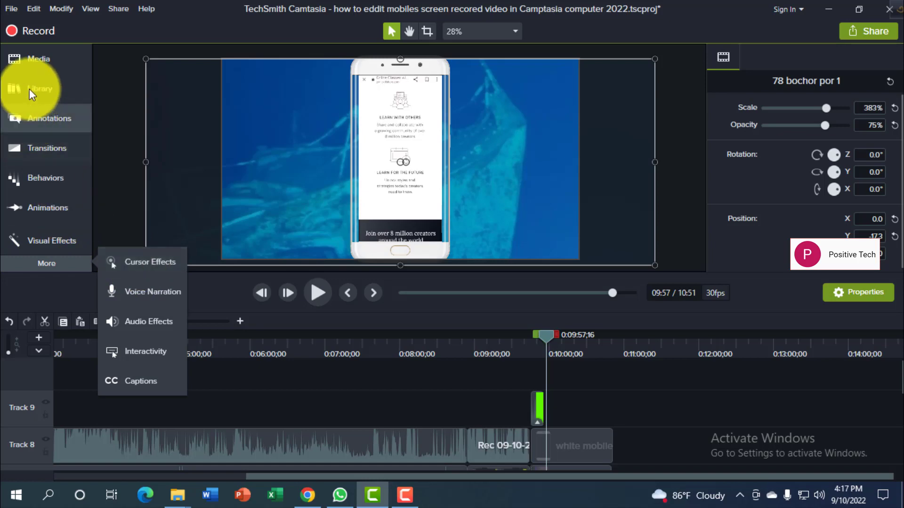
left_click(31, 61)
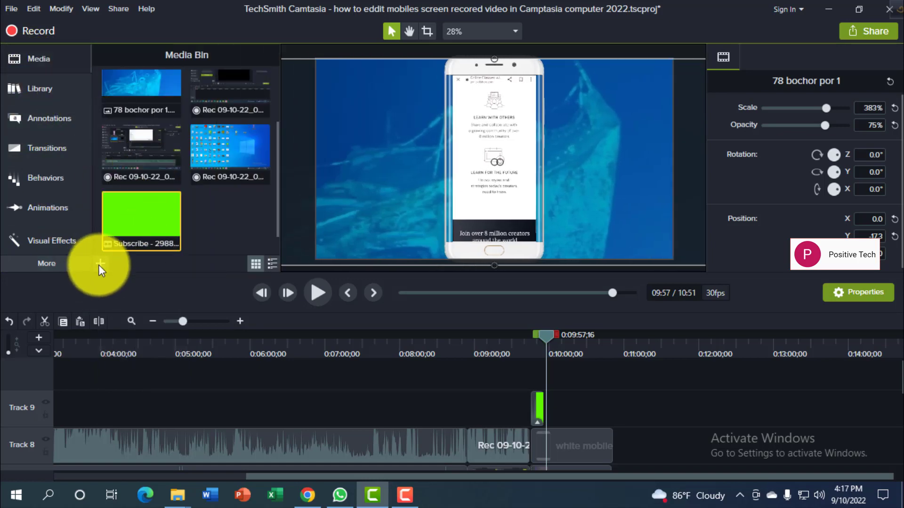
left_click(98, 265)
left_click(117, 222)
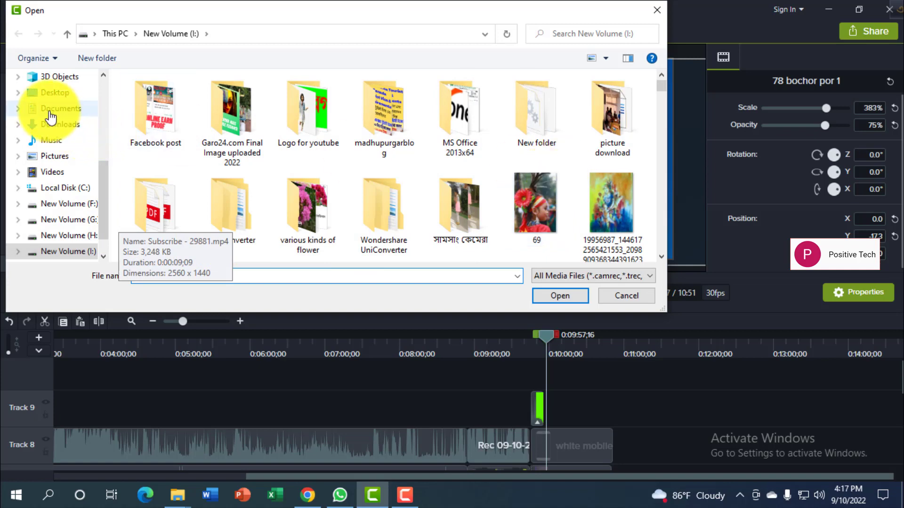
left_click(52, 93)
left_click_drag(657, 87, 671, 198)
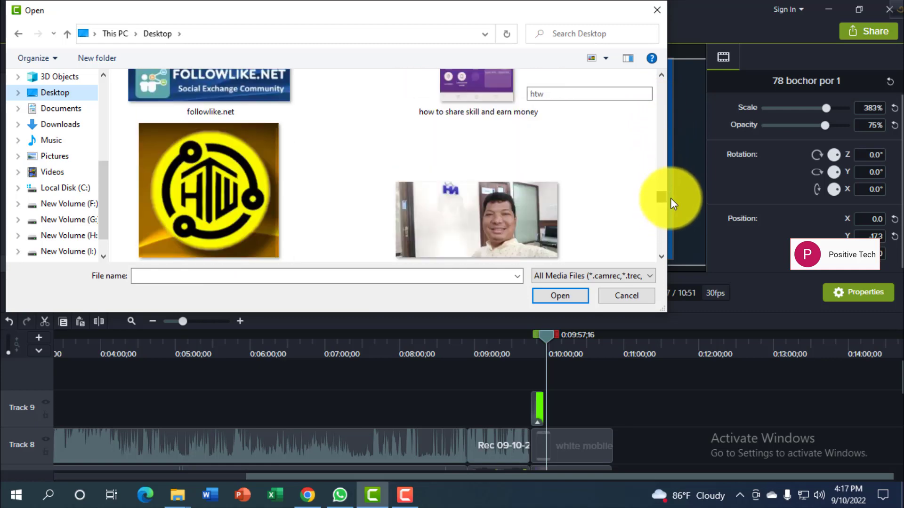
left_click(221, 176)
left_click(560, 296)
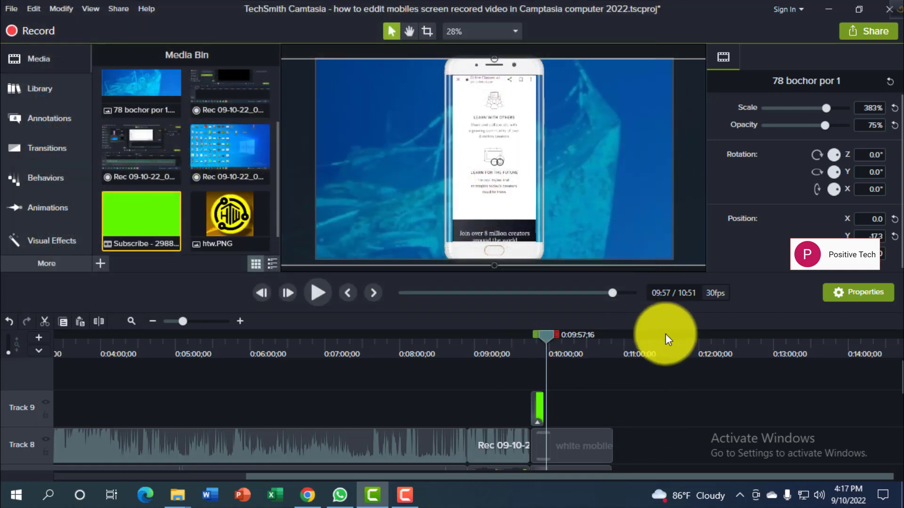
- Add htw.PNG to a new track above Track 9 at 09:57 and move it to the canvas's upper-right corner
left_click_drag(231, 219, 549, 377)
left_click_drag(492, 156, 605, 85)
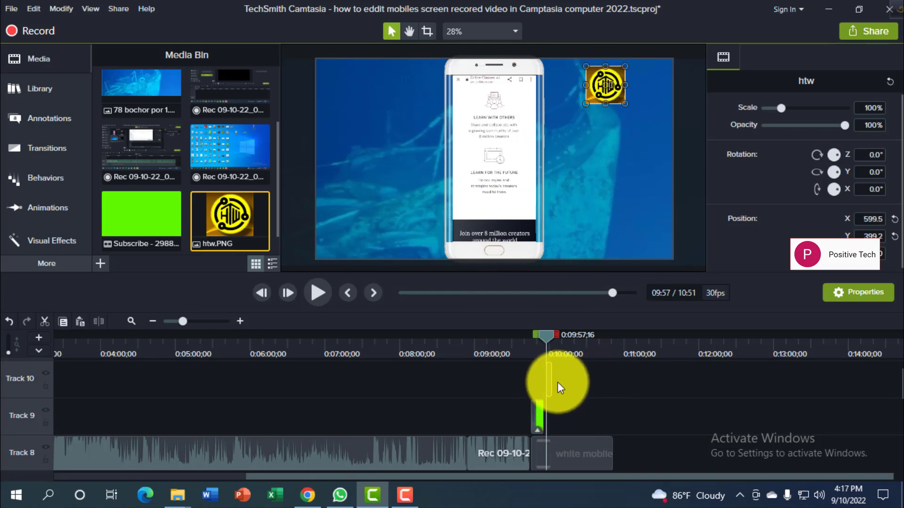
- Extend the htw clip on Track 10 to the end of the "white mobile frame" clip and stretch its start towards the timeline's beginning
left_click_drag(551, 377, 612, 379)
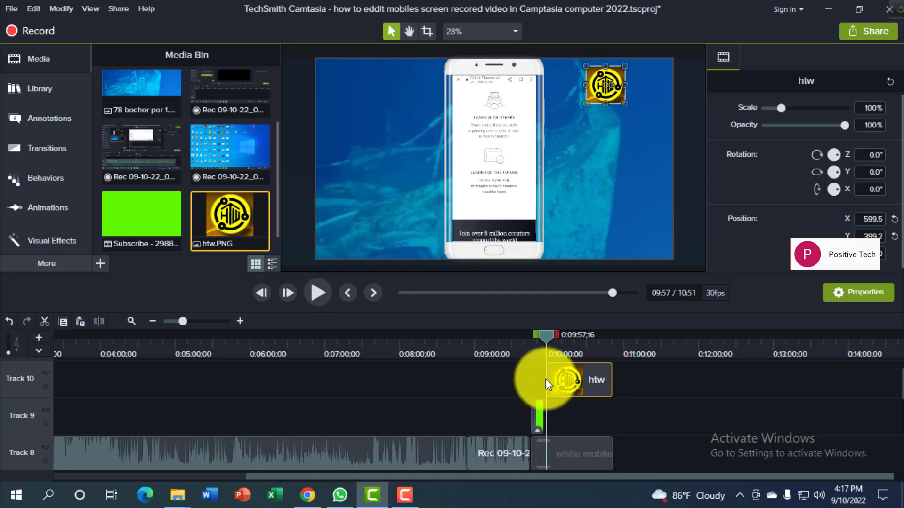
left_click_drag(546, 380, 219, 380)
left_click(542, 354)
left_click_drag(448, 354, 358, 393)
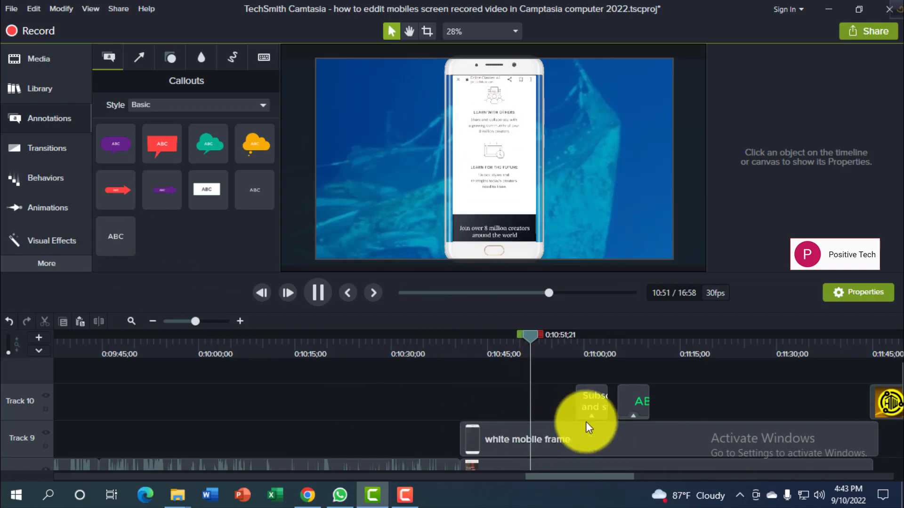
- Move the "Subscribe and share" callout on Track 10 to about 10:51 and play past it to 10:57
left_click_drag(599, 405, 547, 413)
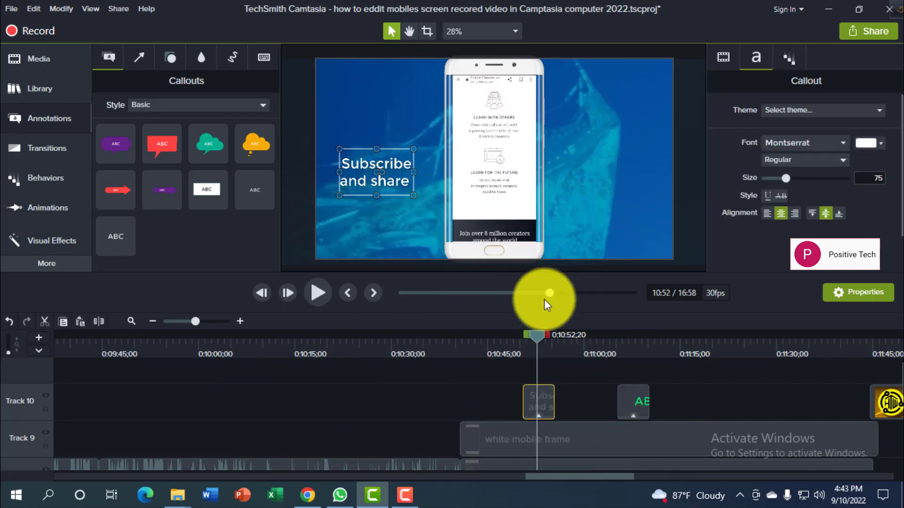
left_click(312, 294)
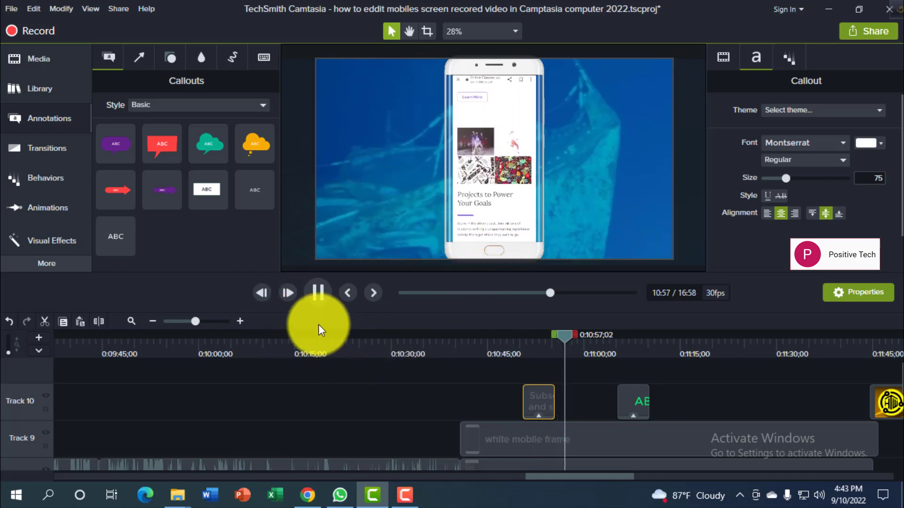
left_click(317, 292)
- Place the "ABC" callout directly after the "Subscribe and share" callout on Track 10 and set its font colour to blue #1433D1
left_click_drag(639, 408, 574, 412)
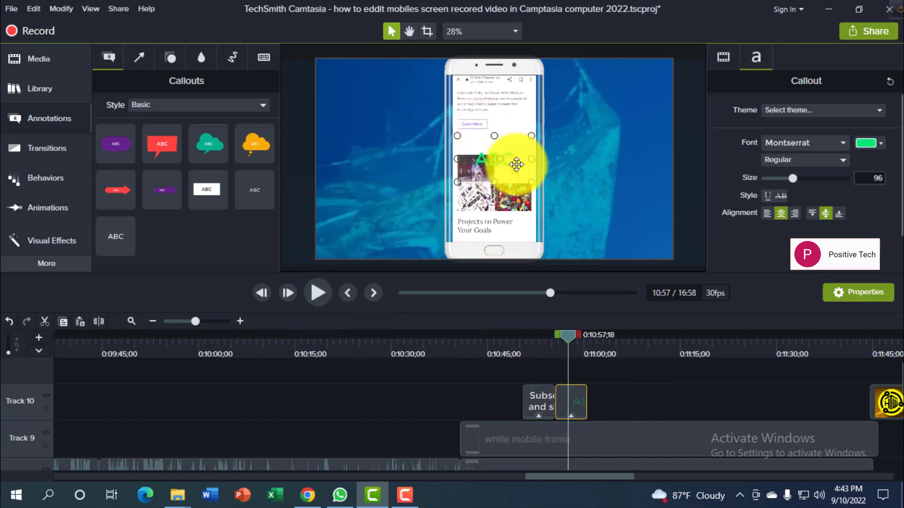
left_click(878, 147)
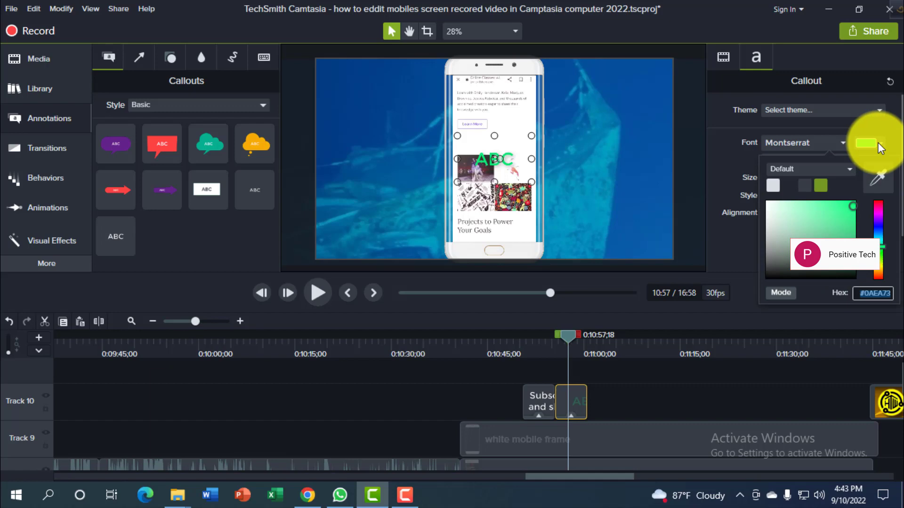
left_click(881, 257)
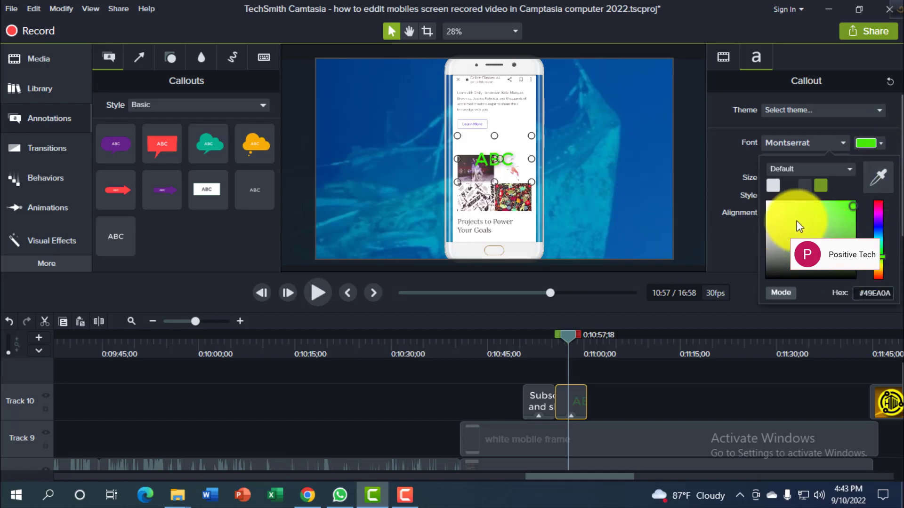
left_click(848, 214)
left_click(874, 202)
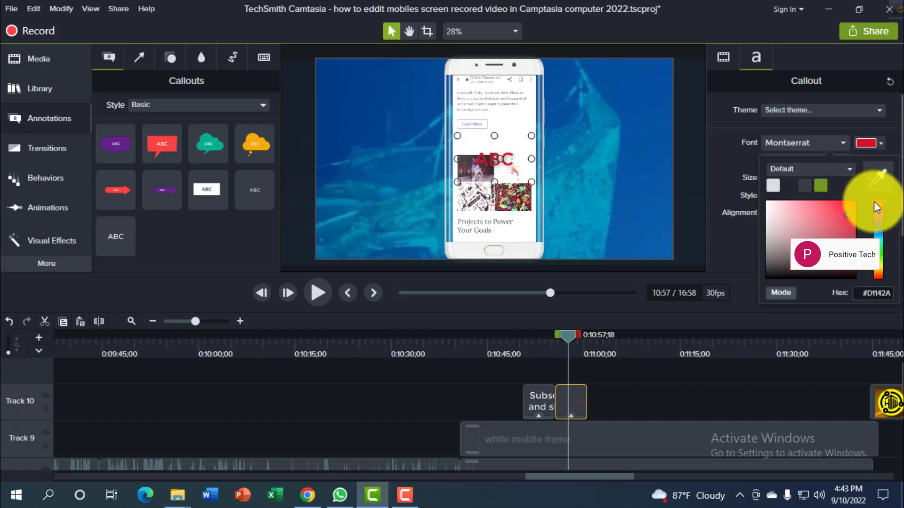
left_click(878, 227)
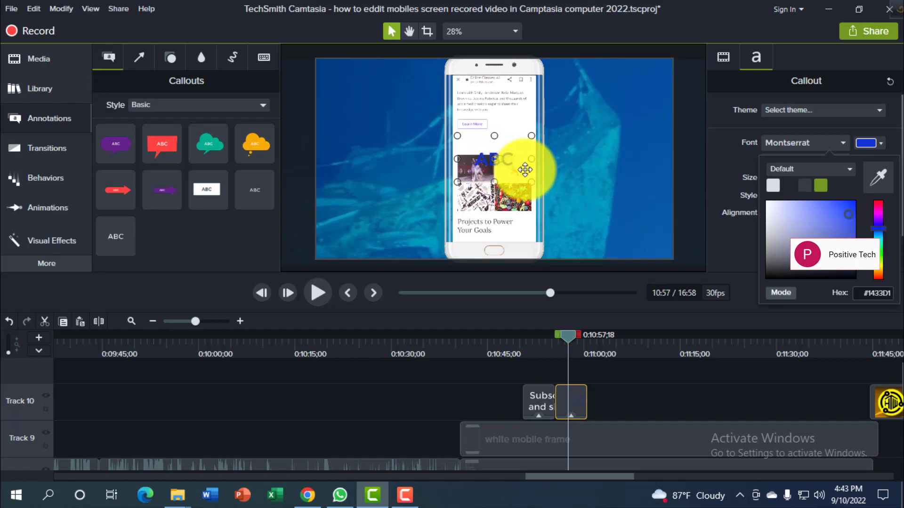
- Set the "ABC" callout's font colour to green #25D114, move it slightly up the phone screen and change its text to "subscribe" at size 78
left_click(879, 254)
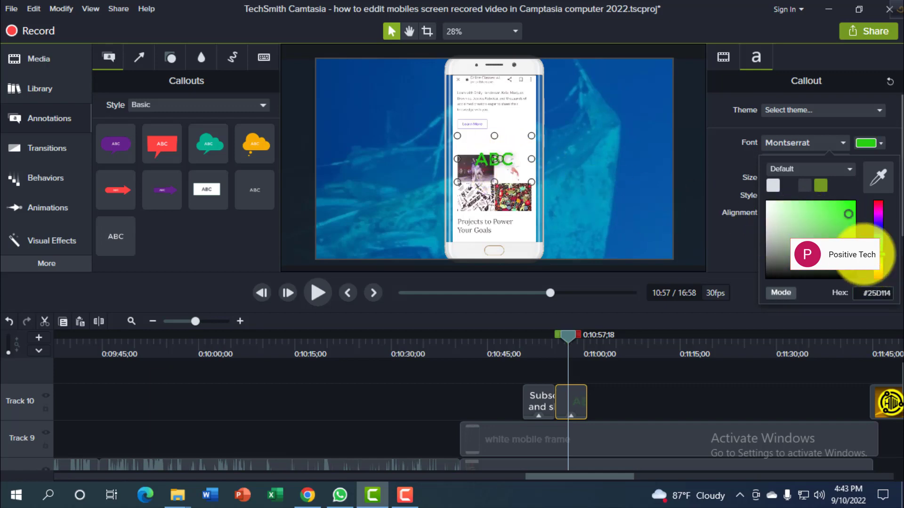
left_click_drag(509, 167, 508, 146)
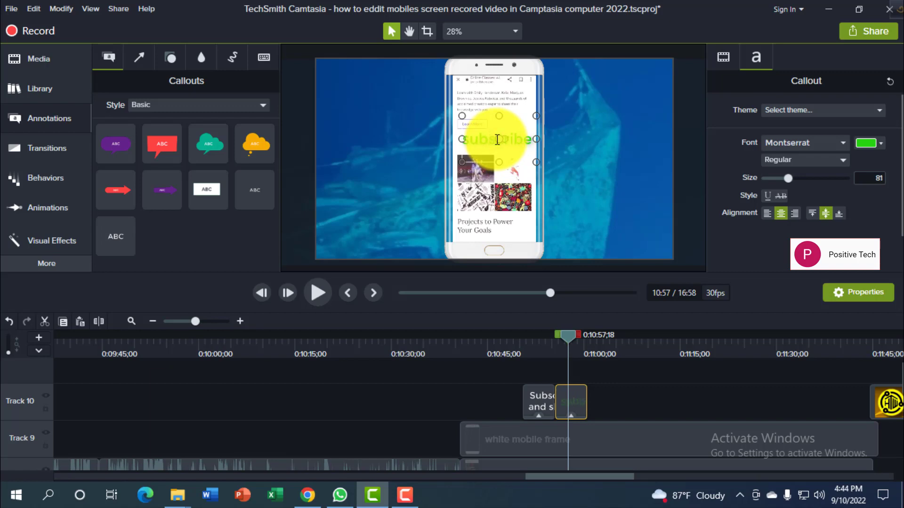
left_click(557, 153)
left_click(520, 142)
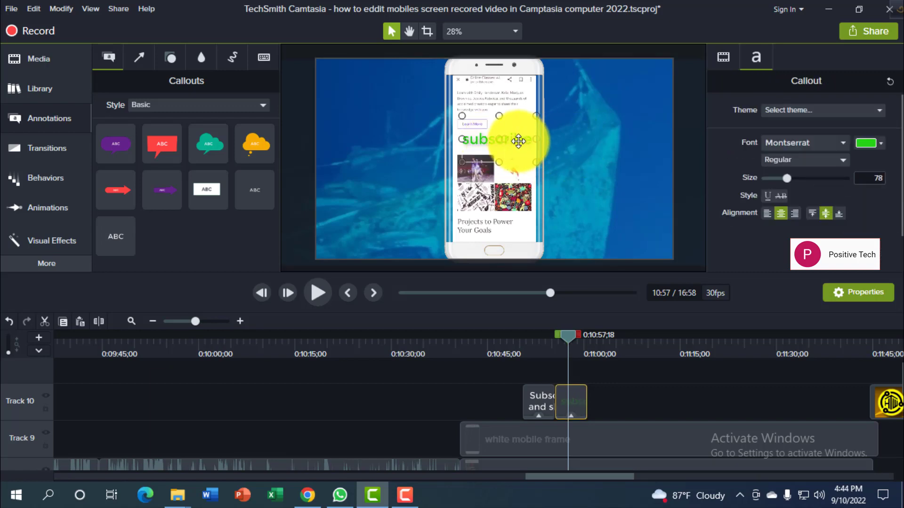
- Apply the Reveal behavior to the "subscribe" callout and play the timeline from shortly before the callout starts
left_click(38, 207)
left_click(39, 179)
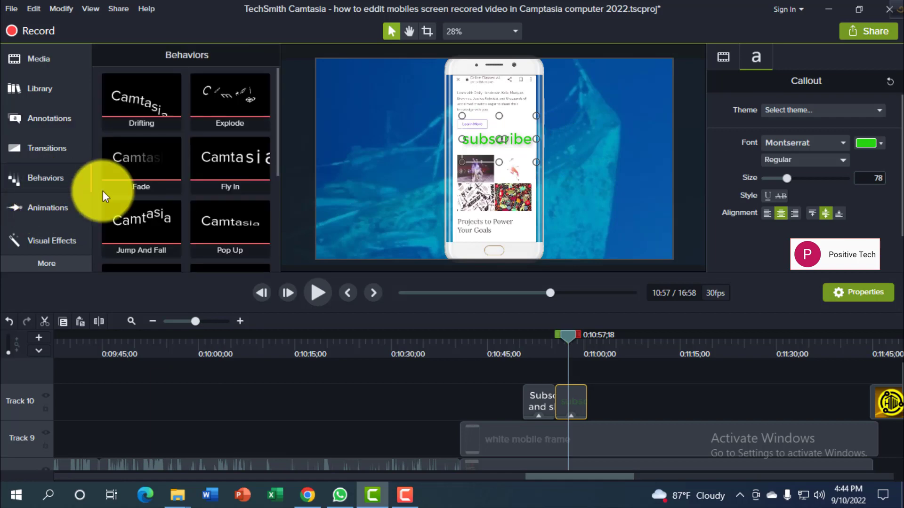
left_click_drag(276, 162, 273, 208)
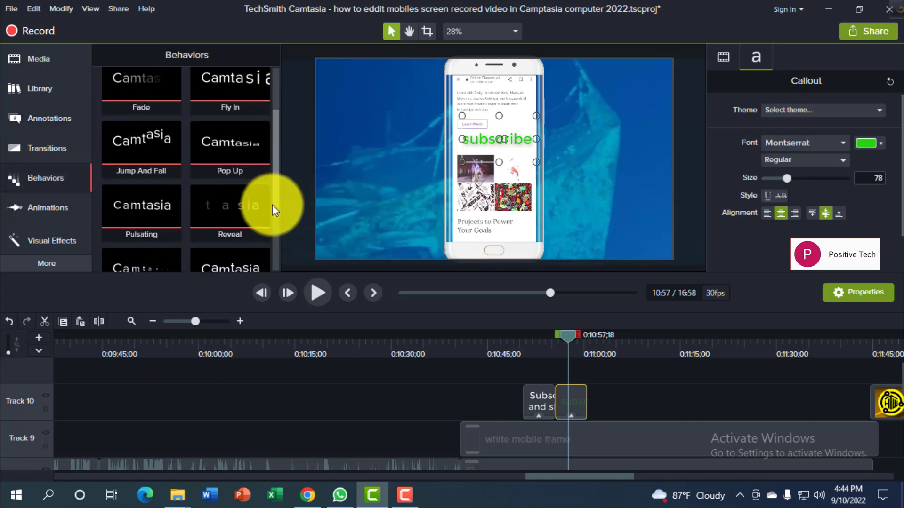
left_click_drag(219, 213, 479, 134)
left_click_drag(568, 335, 548, 342)
left_click(318, 293)
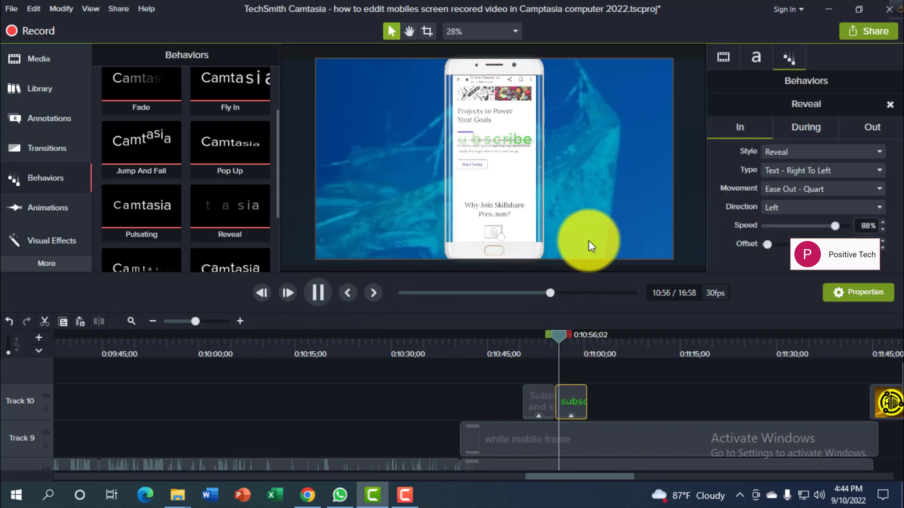